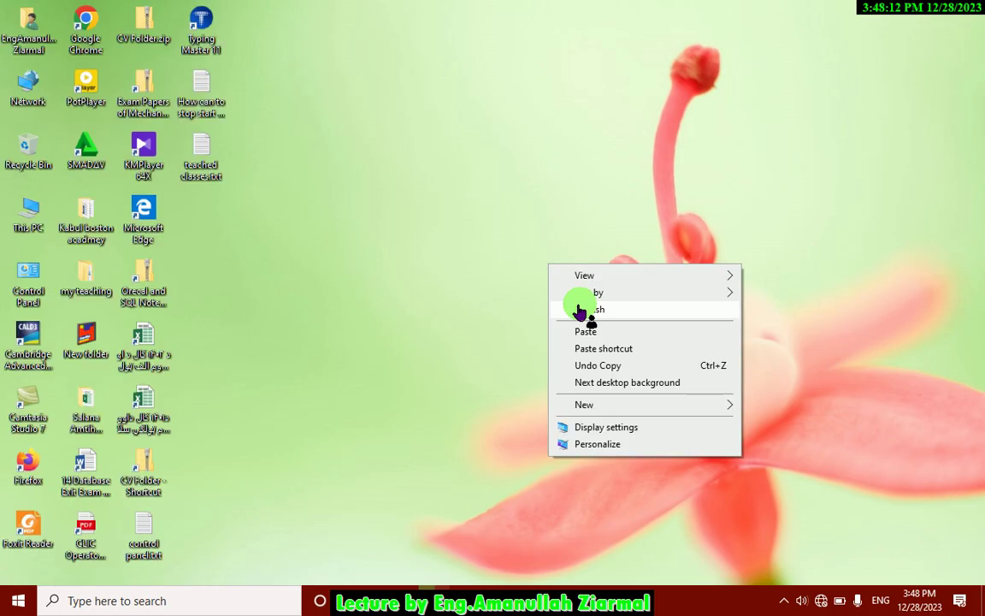
Find Control Panel with the Windows search, open it and maximize its window.
right_click(582, 308)
left_click(618, 356)
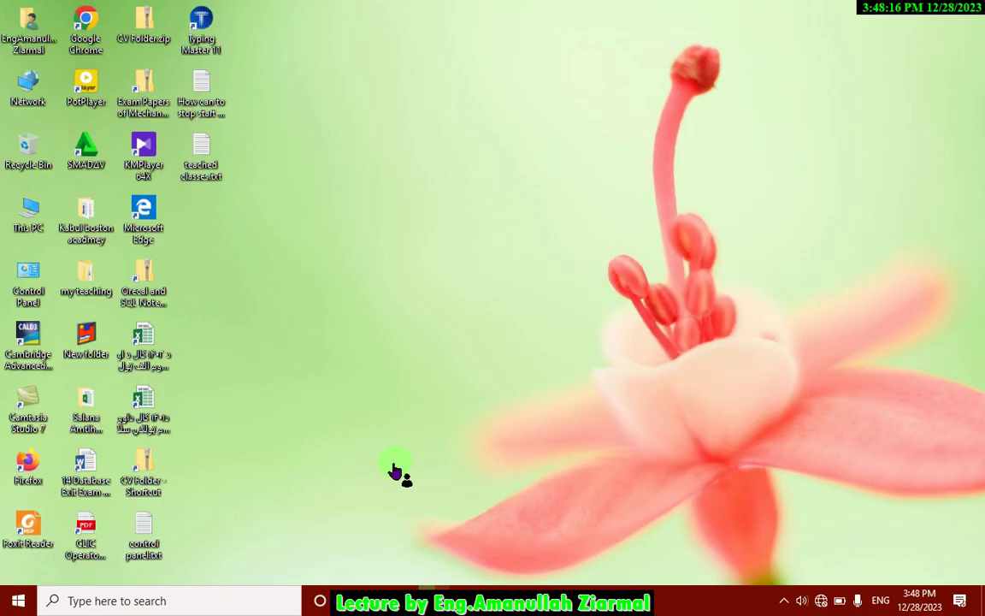
left_click(137, 601)
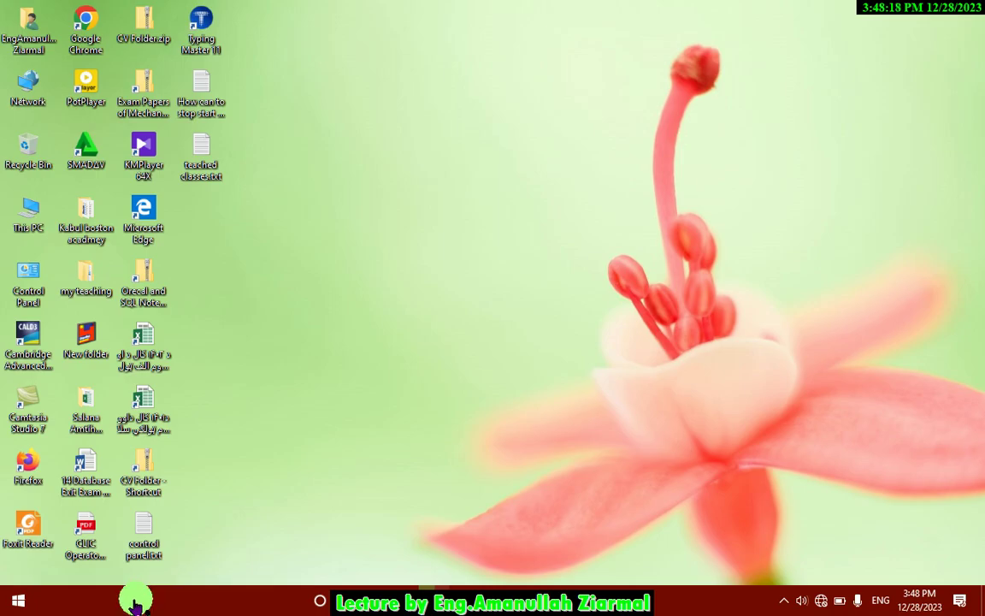
type("contro")
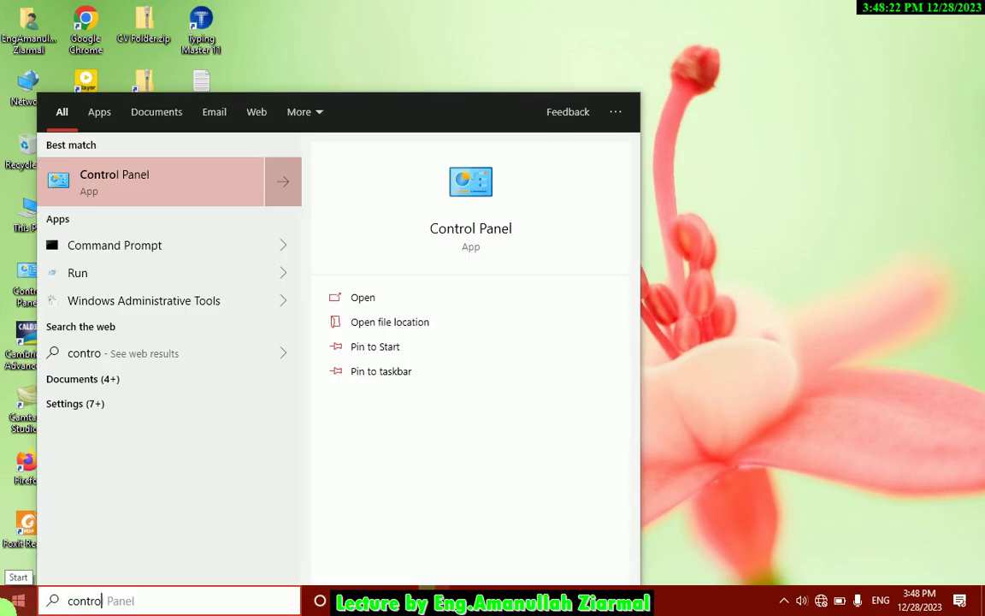
key("Return")
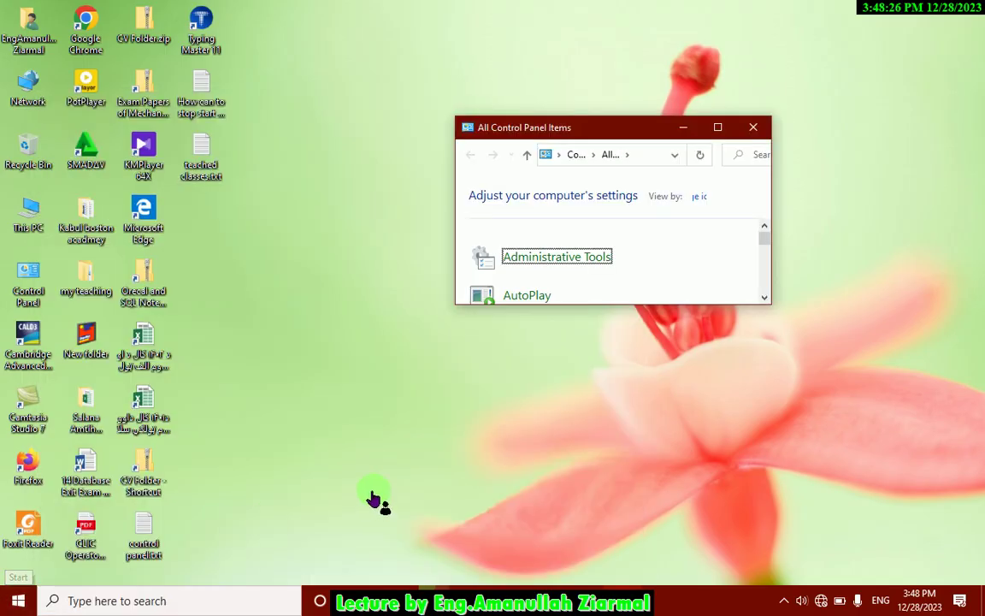
left_click(719, 128)
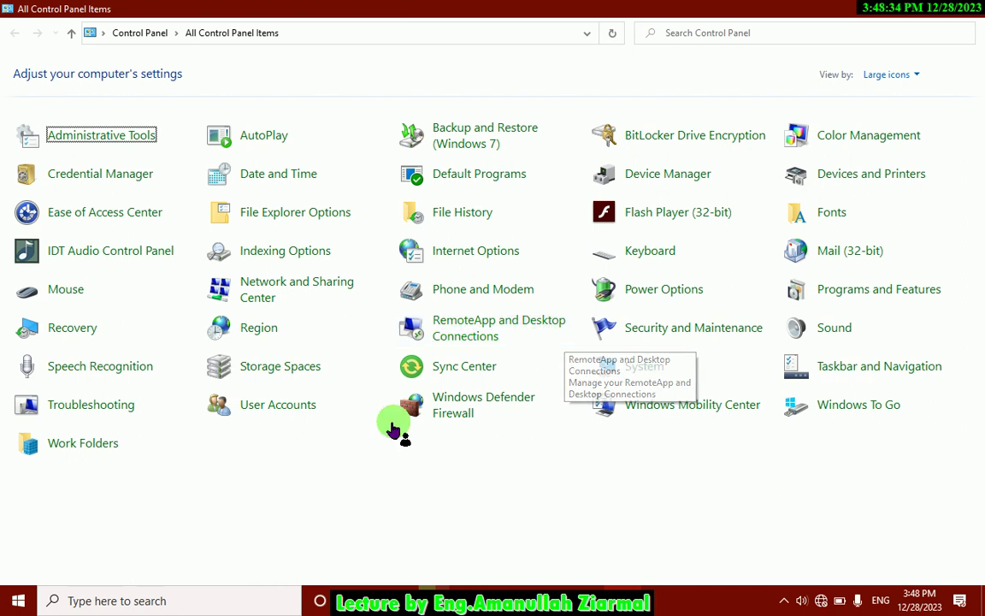
Open Notepad and enter the heading "what is control panel?" in the blank note.
left_click(175, 601)
type("note")
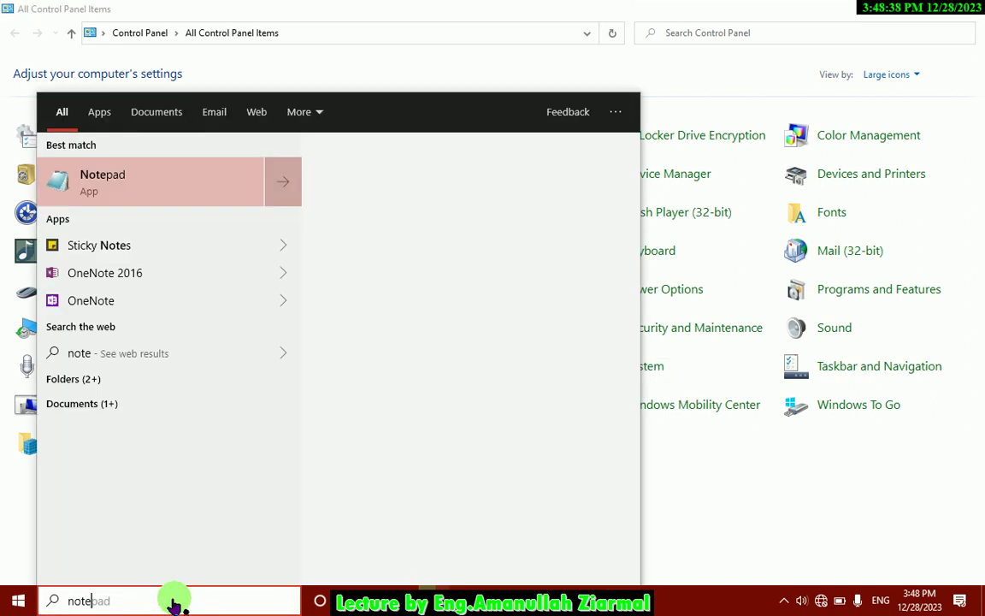
key("Return")
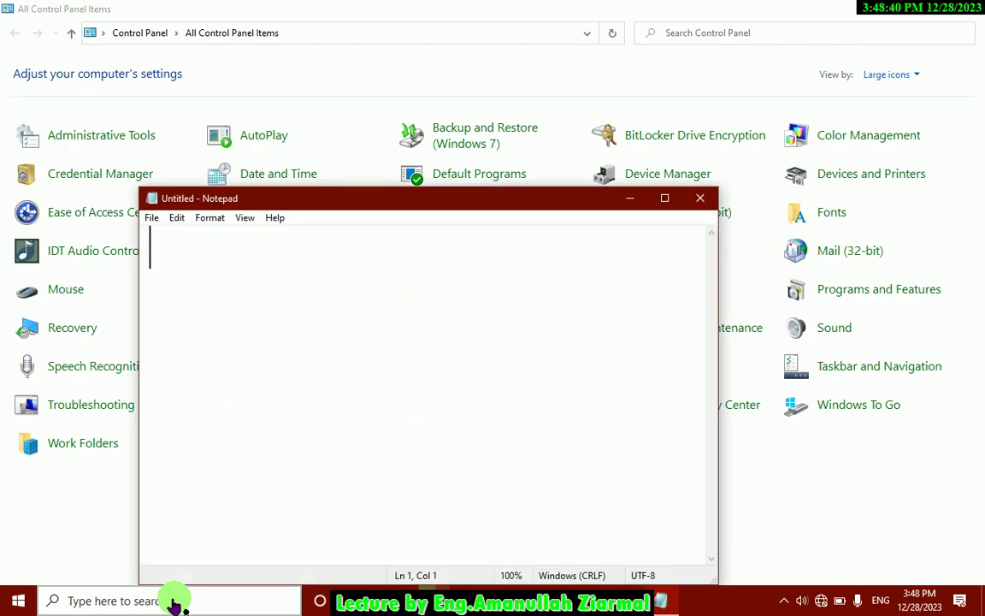
type("whtt is co")
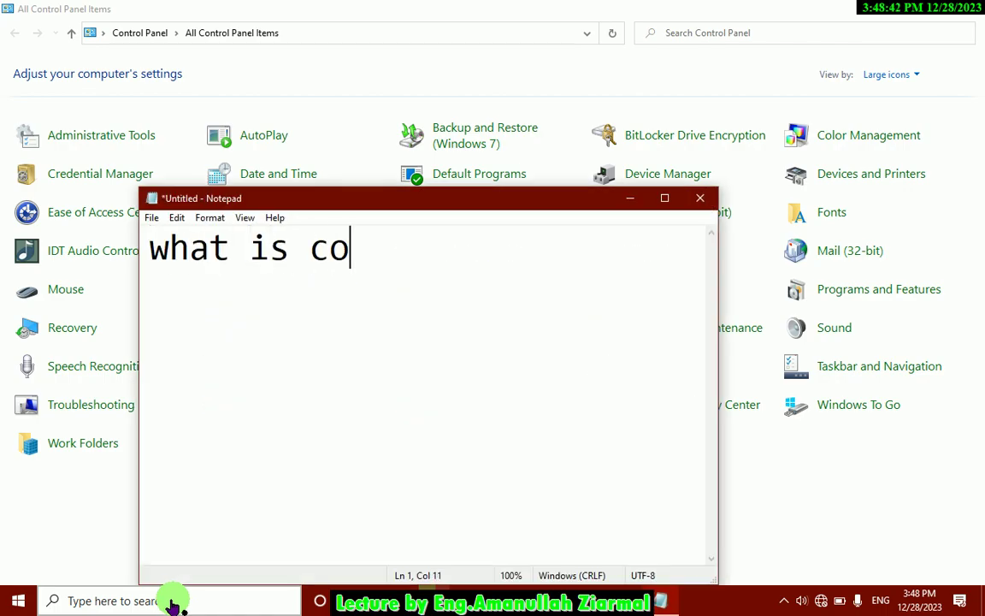
type("ntrol p")
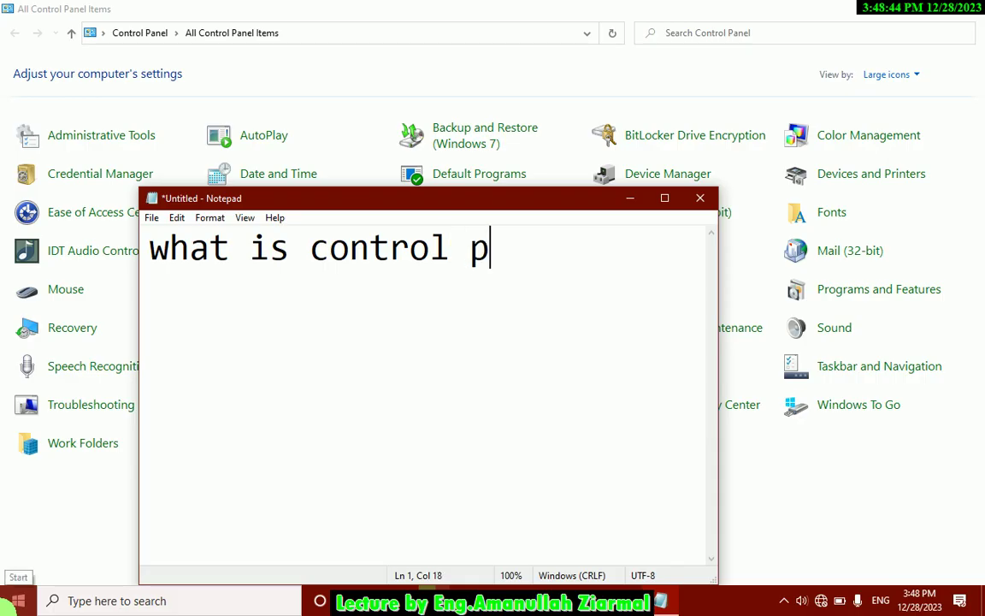
type("anel?-")
key("BackSpace")
type("-")
key("BackSpace")
Add a full row of dashes as an underline beneath the heading and start a new line.
key("Return")
type("-=")
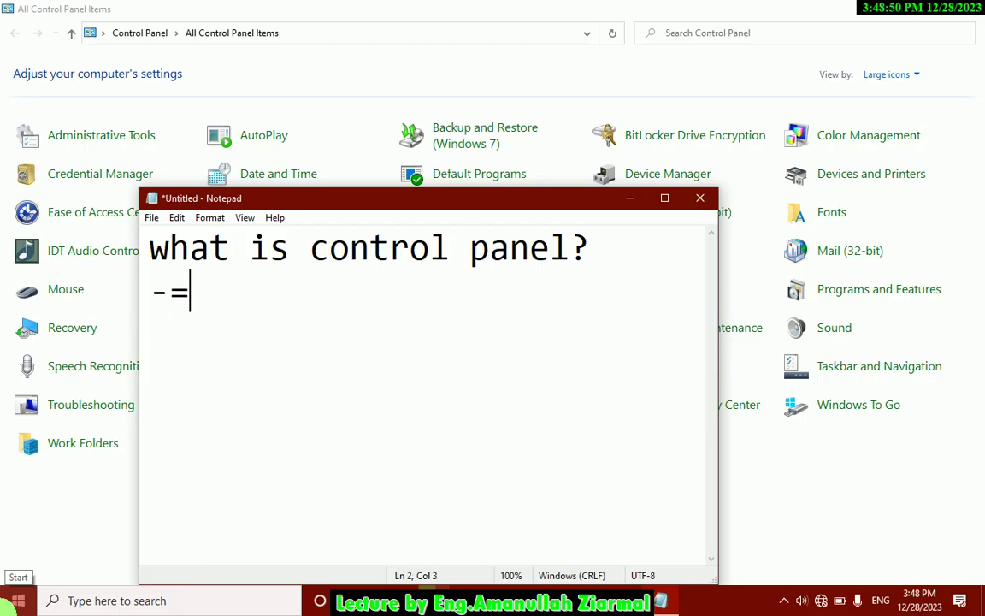
key("BackSpace")
type("----------------------")
key("Return")
Write "Control panel is the main parts of any opertating system." below the dashed line and start a new line.
type("COnt")
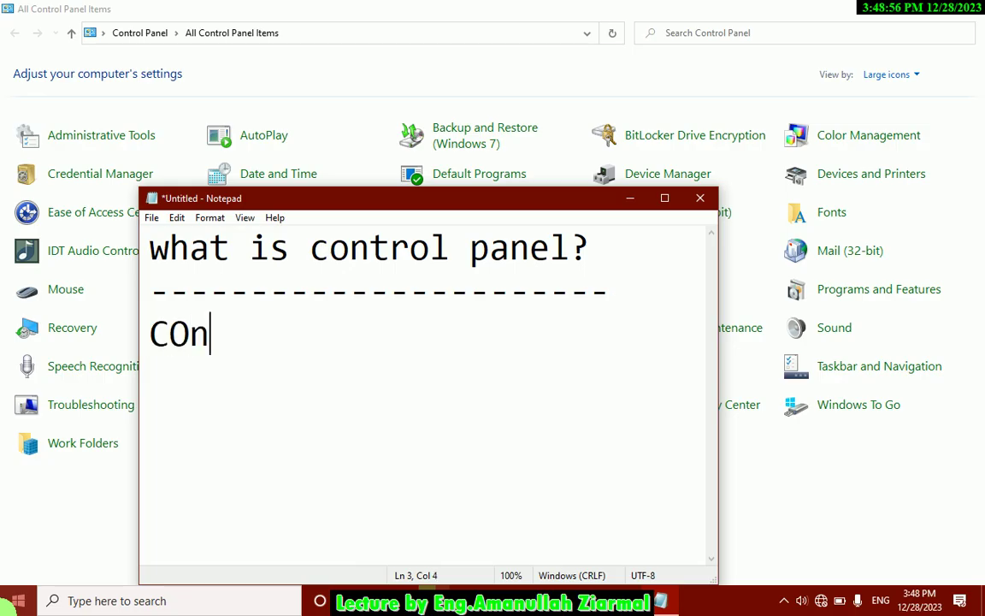
key("BackSpace")
key("BackSpace")
key("BackSpace")
type("ontr")
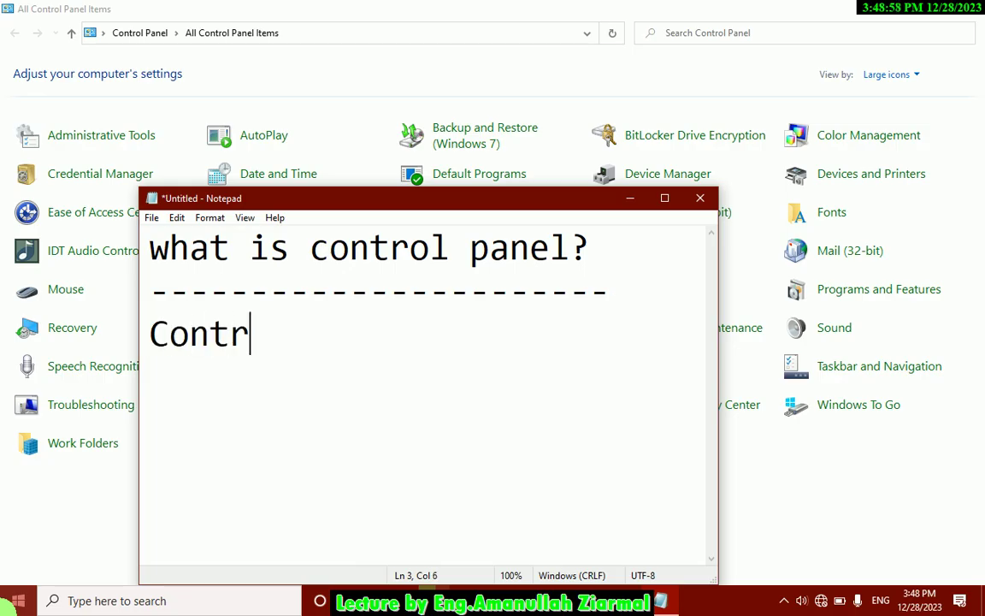
type("ol p")
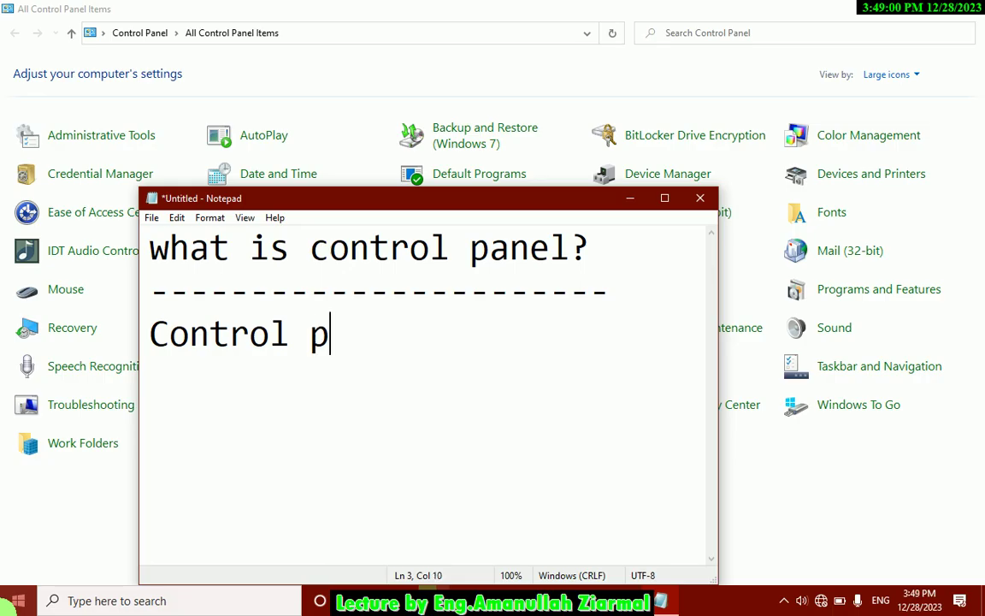
type("anel ")
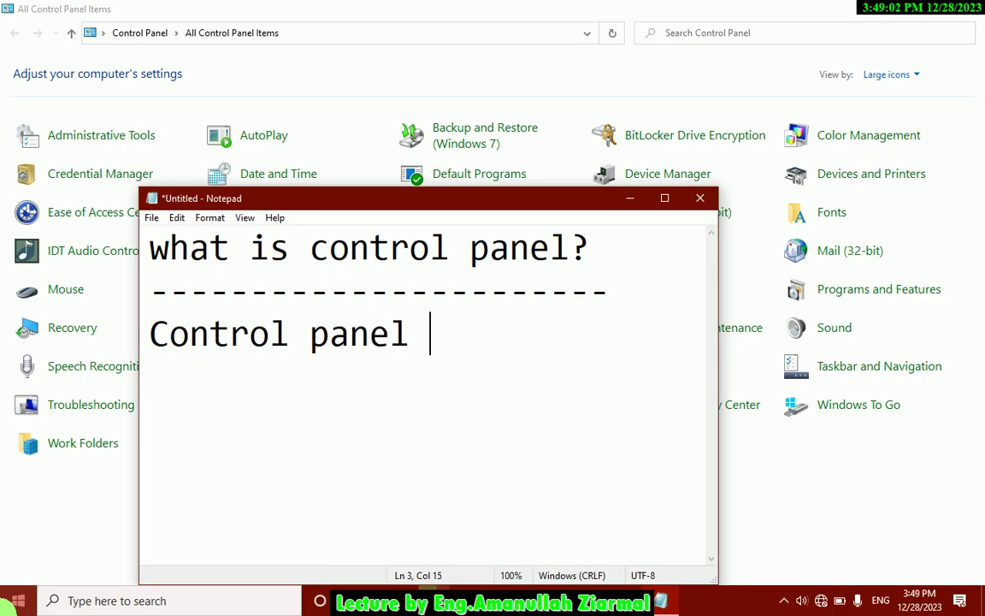
type("is the main ")
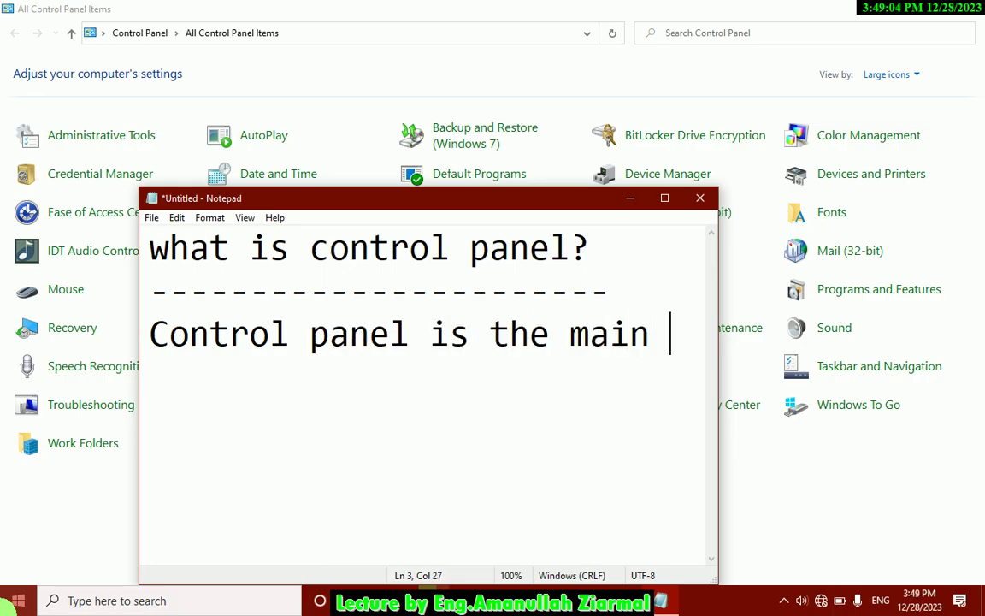
type("parts of")
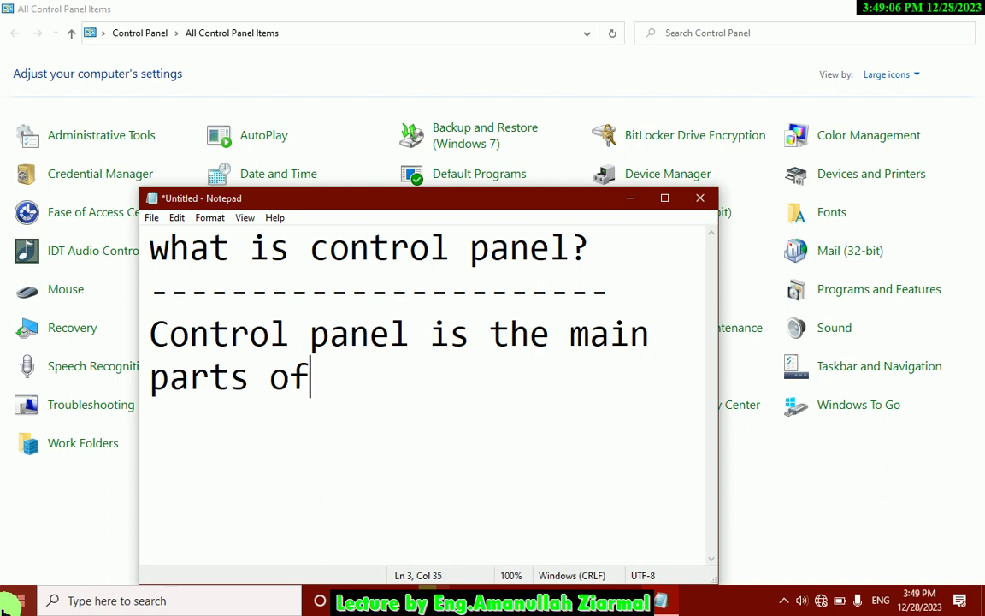
type(" any opt")
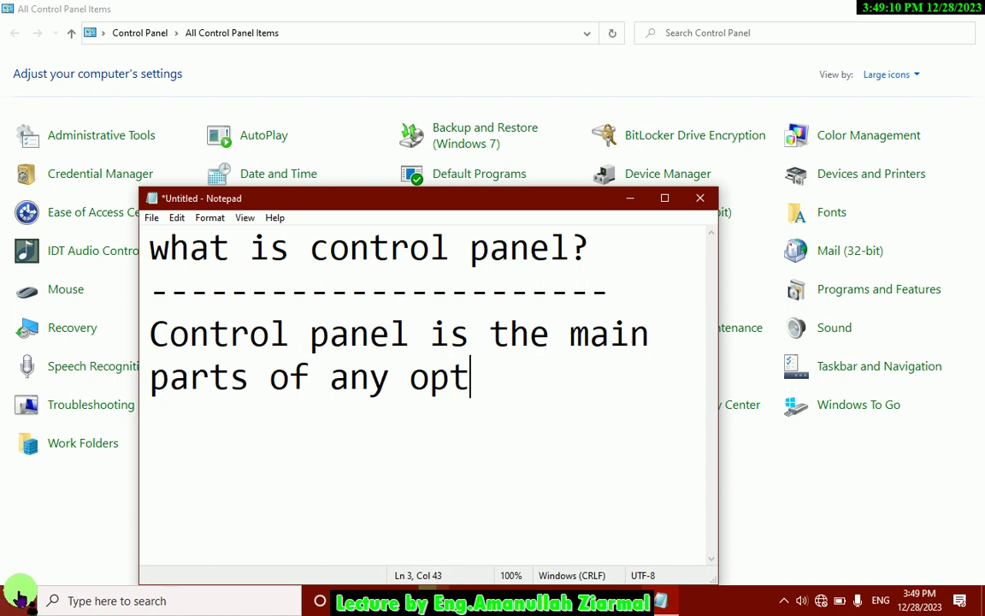
key("BackSpace")
type("ertating ")
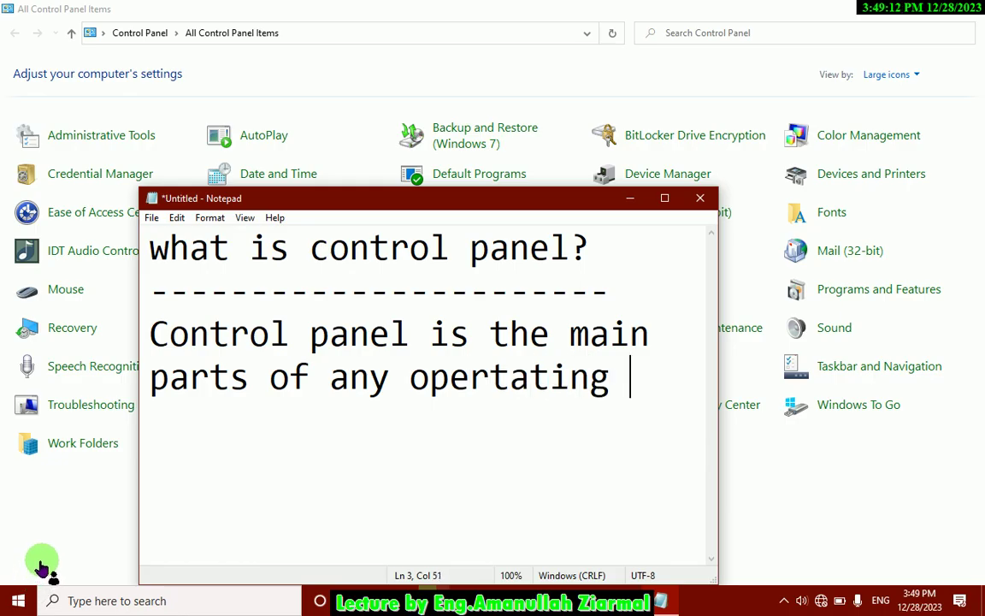
type("syst")
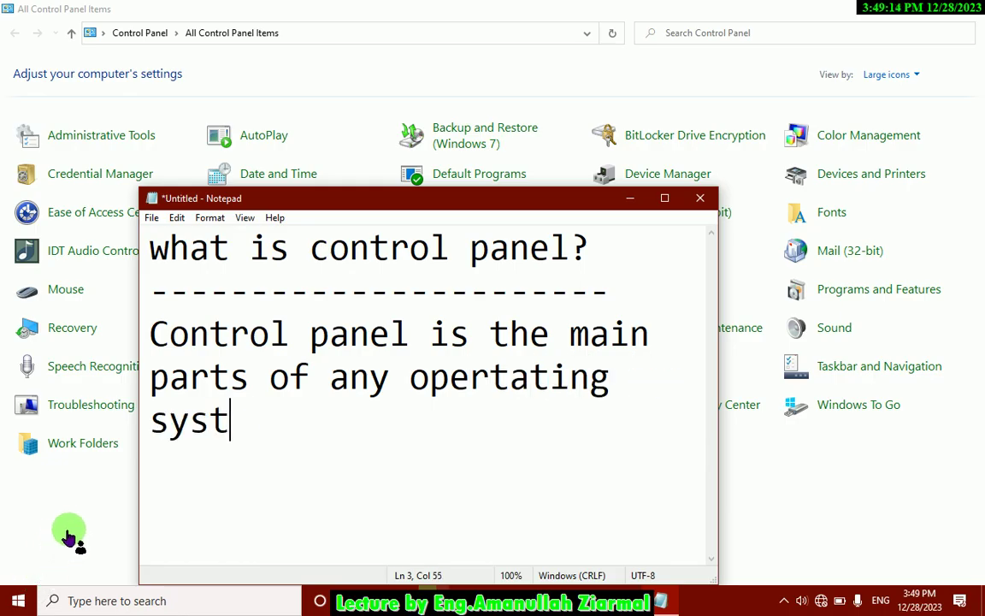
type("em.")
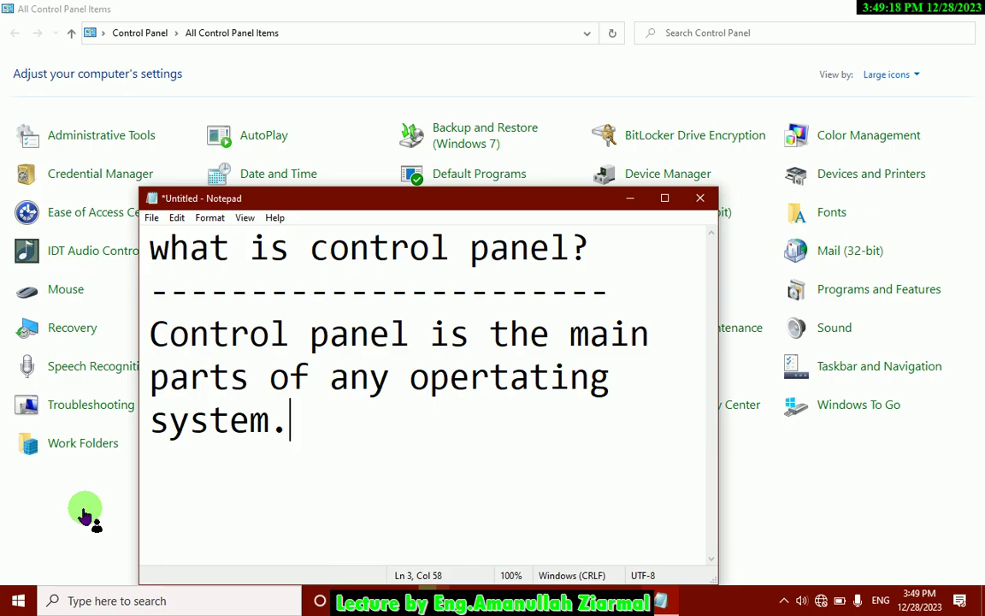
key("Return")
type("we can")
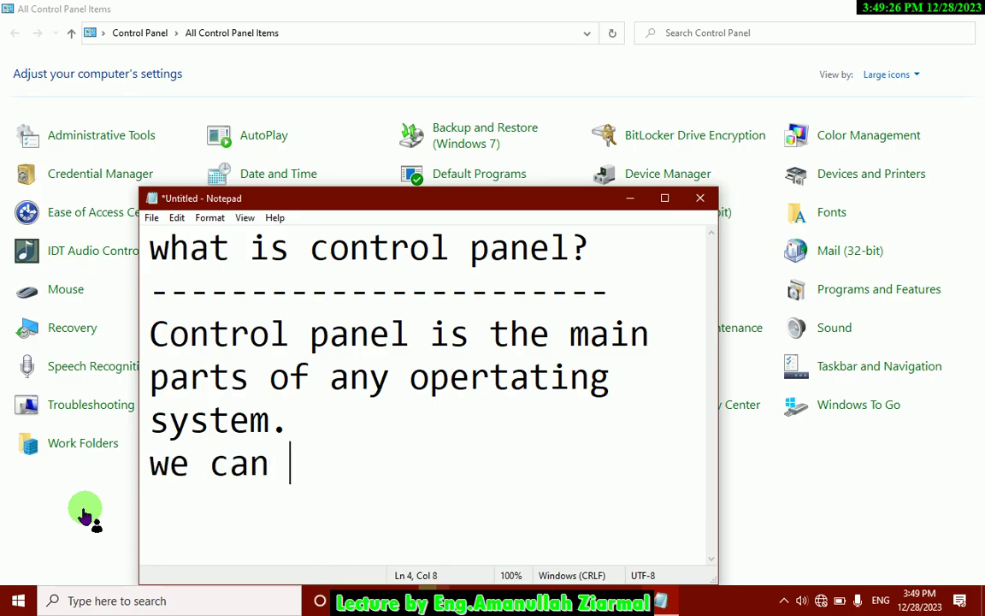
key("BackSpace")
key("BackSpace")
key("BackSpace")
key("BackSpace")
key("BackSpace")
key("BackSpace")
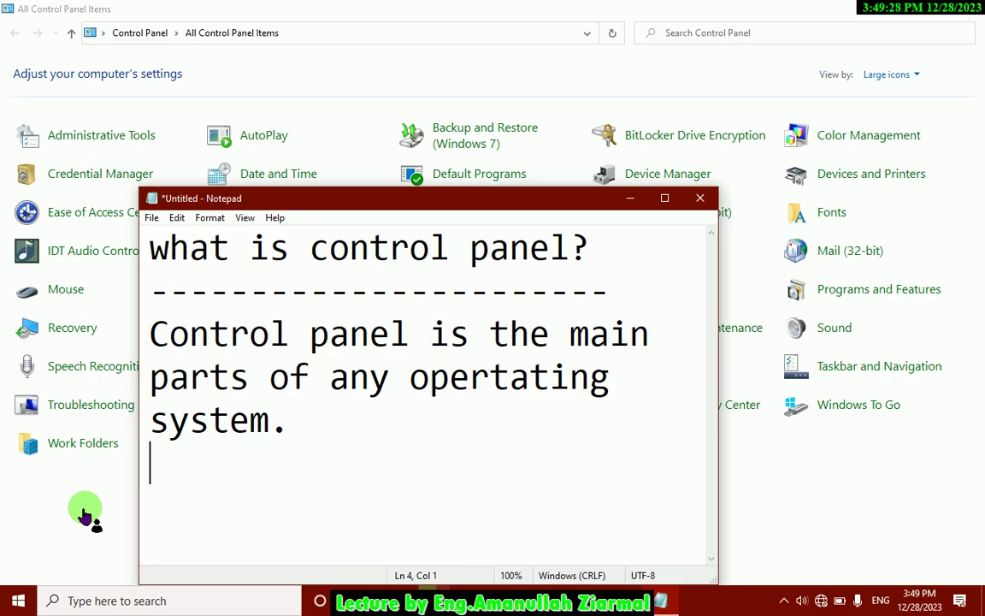
Begin the second sentence of the note with "through control panel,we can to adjust computer".
type("through co")
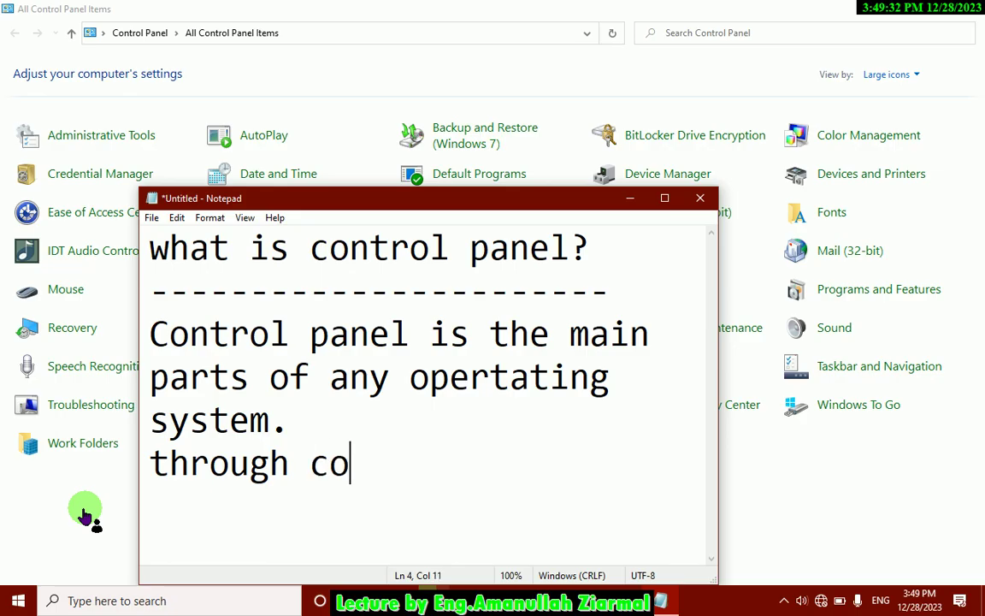
type("ntrol panle")
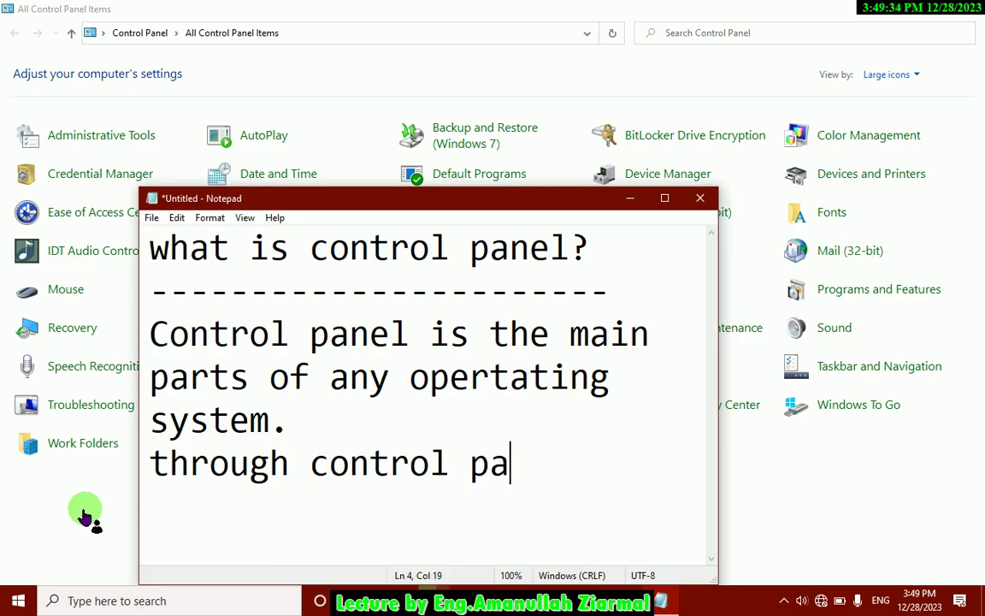
key("BackSpace")
key("BackSpace")
key("BackSpace")
type("el ")
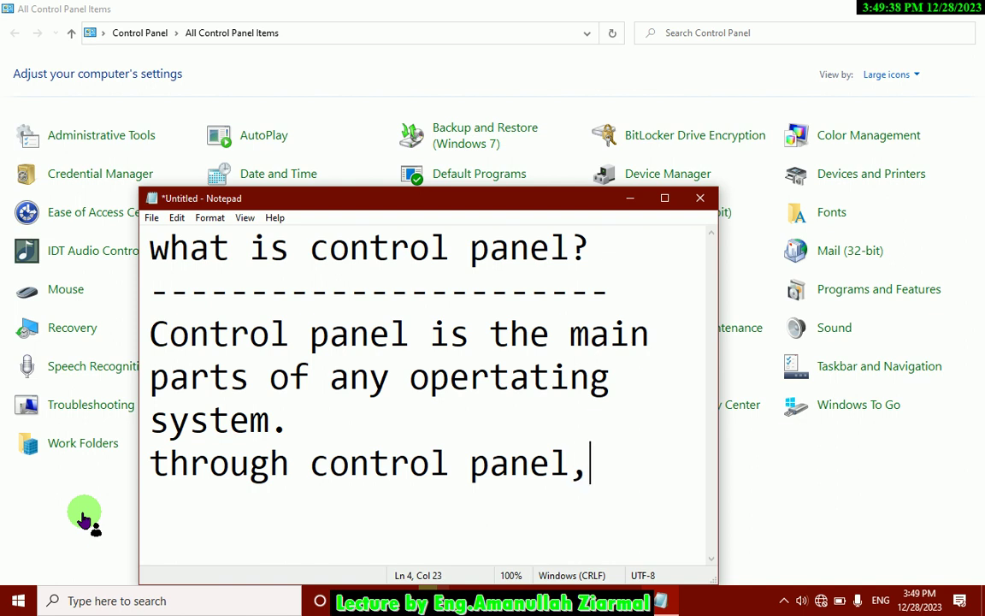
type("we can to adjust ")
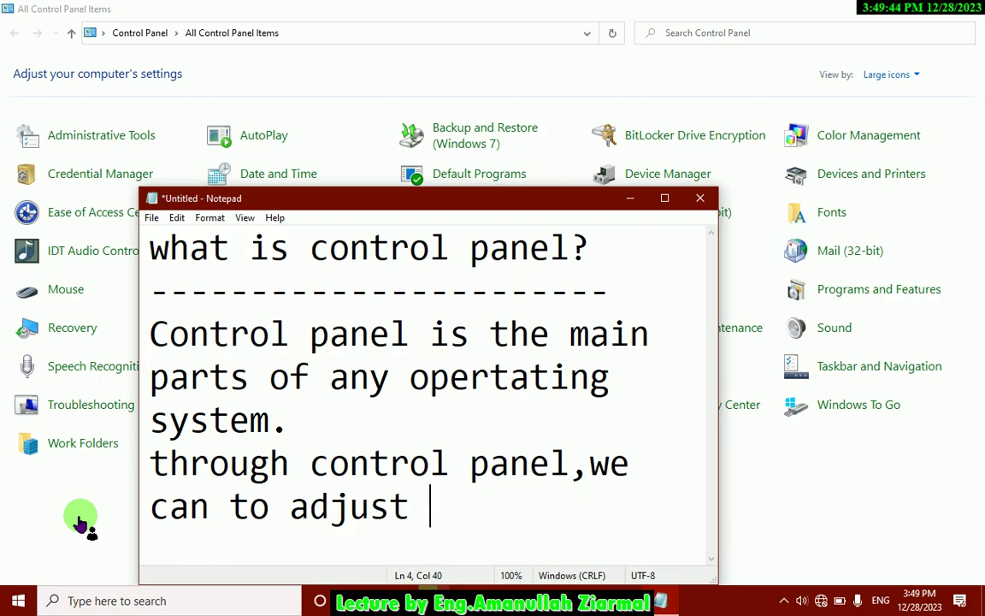
type("or")
key("BackSpace")
key("BackSpace")
key("BackSpace")
type("computer ")
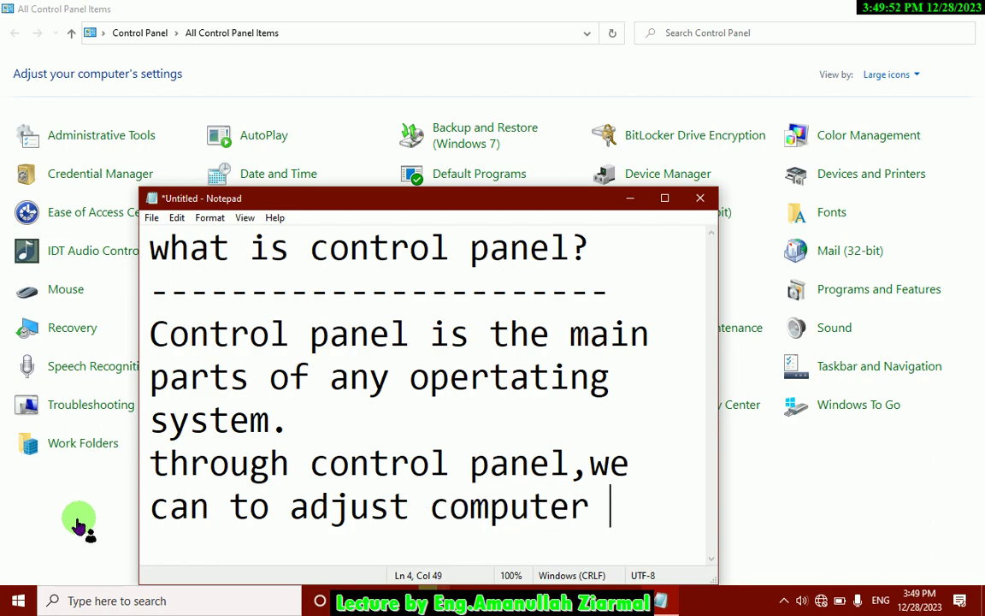
Continue the second sentence with "or we can set our computer".
type("a")
key("BackSpace")
type("or we can to")
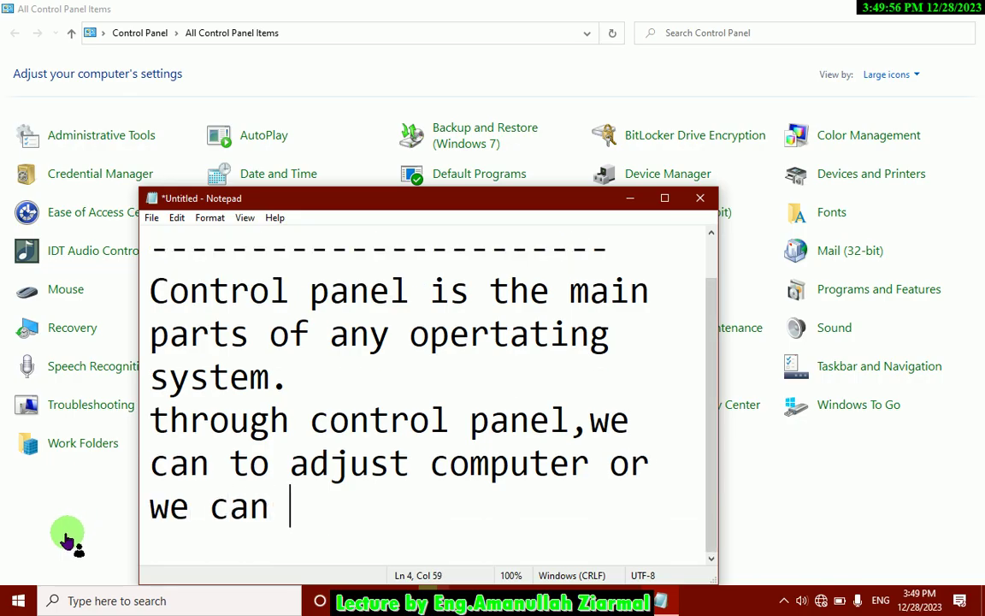
key("BackSpace")
key("BackSpace")
key("BackSpace")
type("s")
type("et o")
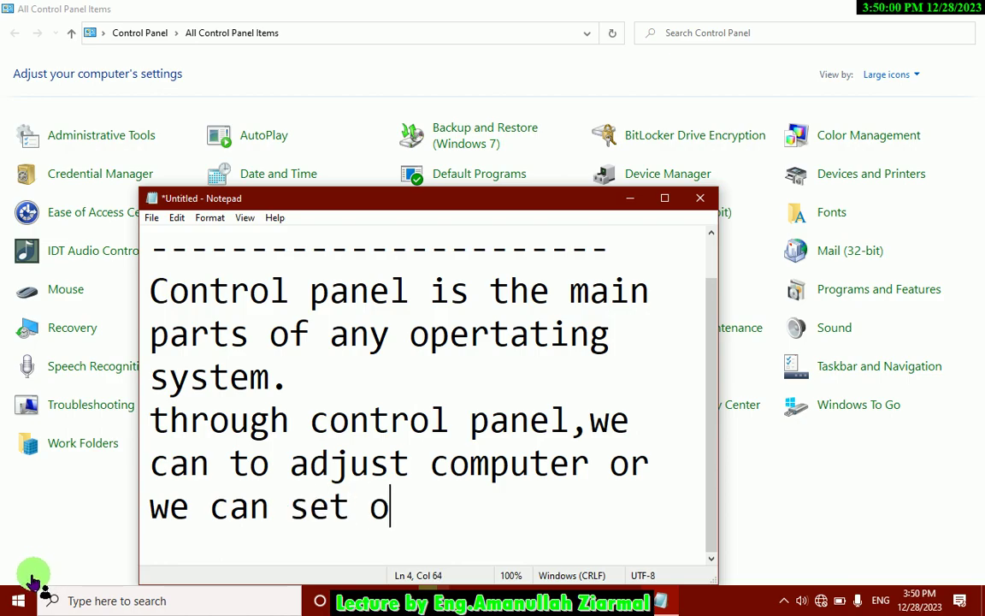
type("ur compuer")
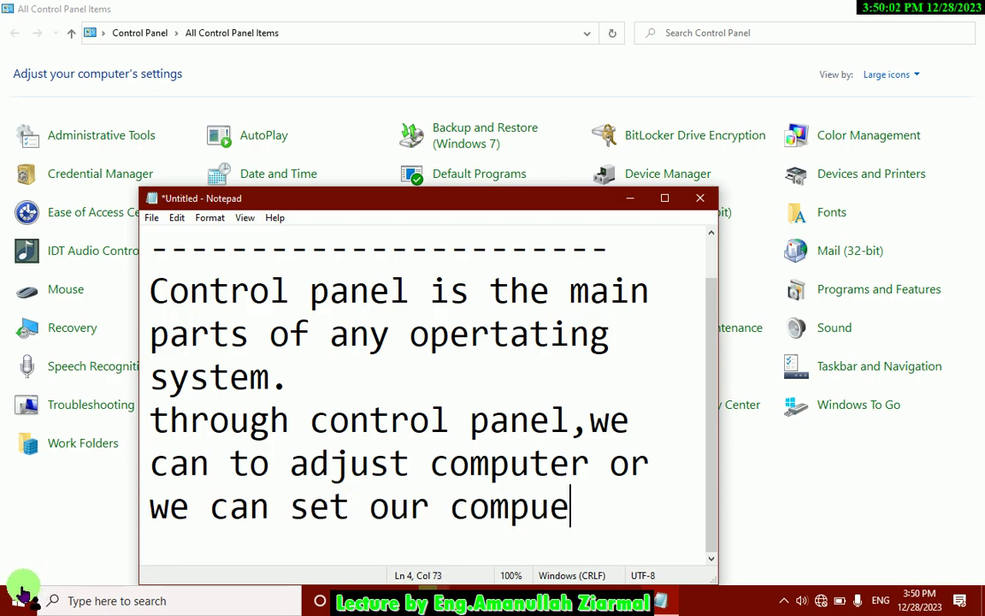
key("BackSpace")
key("BackSpace")
type("ter")
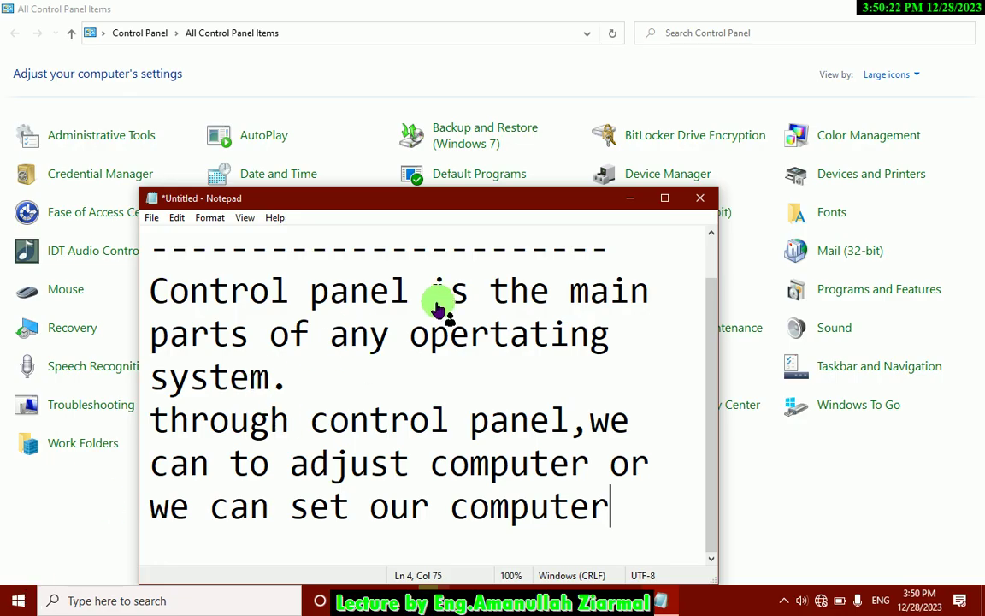
Close the Notepad note without saving its changes.
left_click(694, 202)
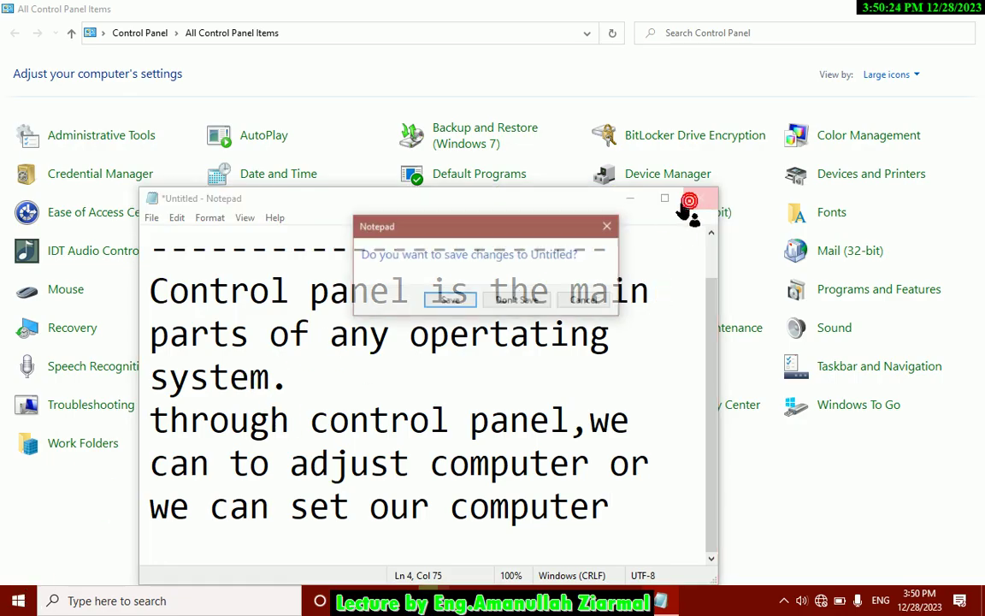
left_click(518, 301)
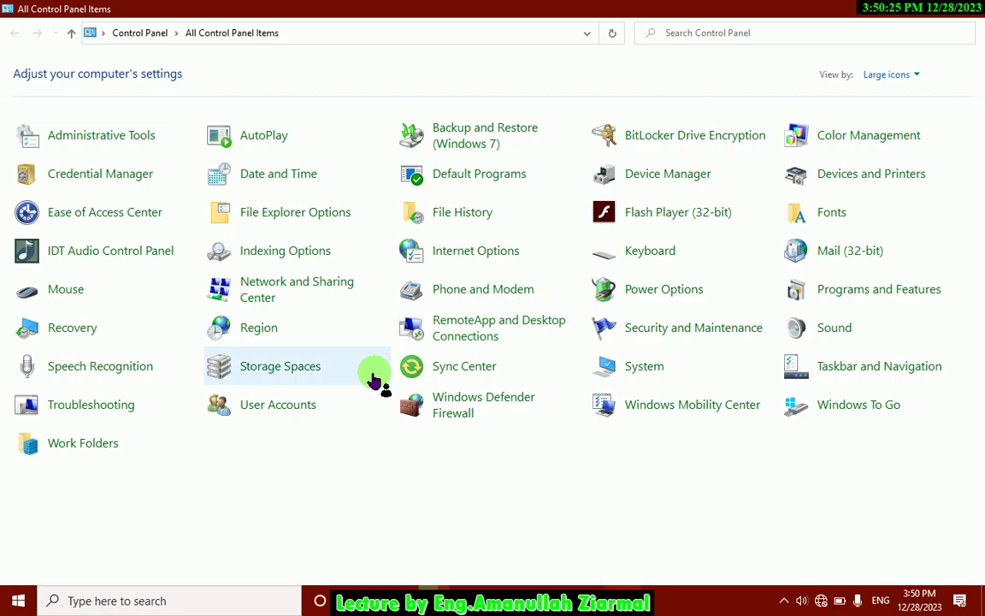
Open Control Panel through a Windows search for "con" and minimize both Control Panel windows.
left_click(81, 603)
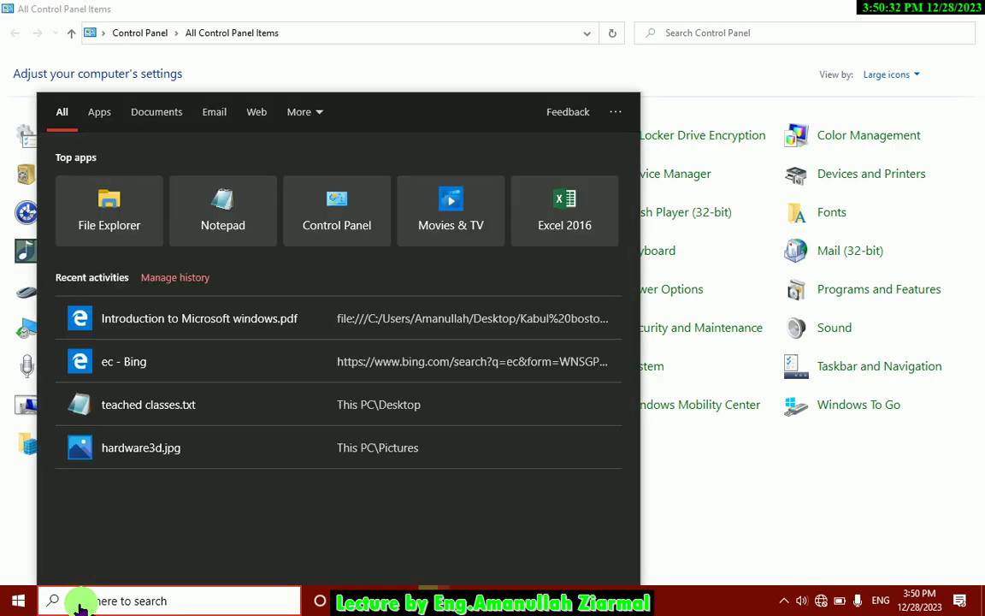
type("con")
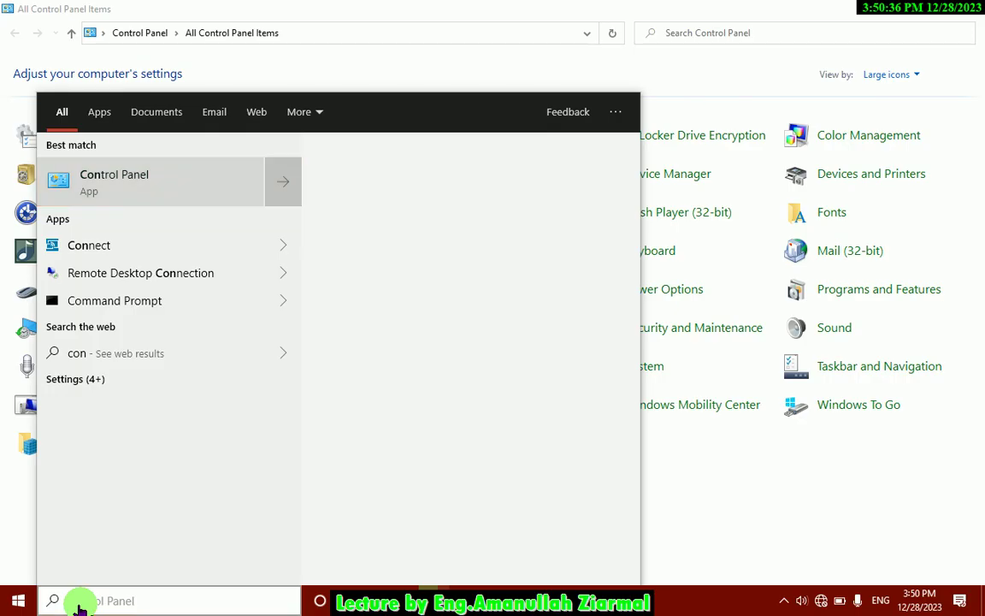
key("Return")
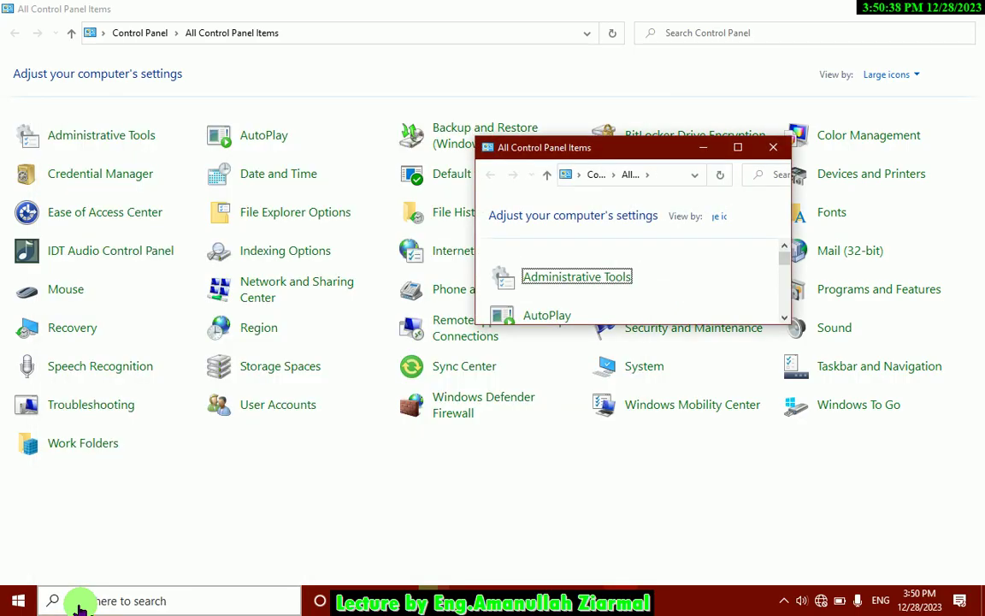
left_click(715, 147)
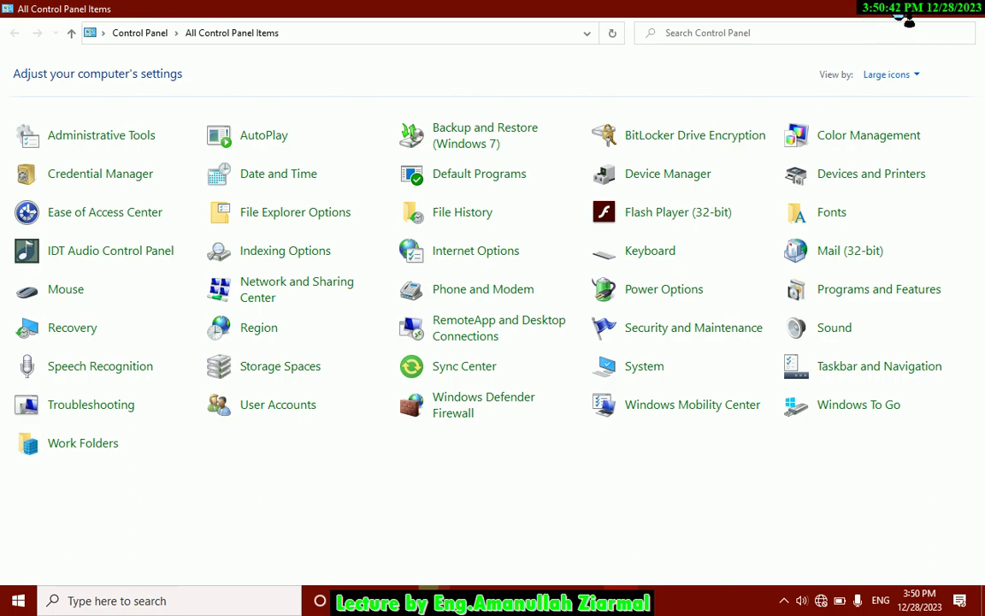
left_click(892, 12)
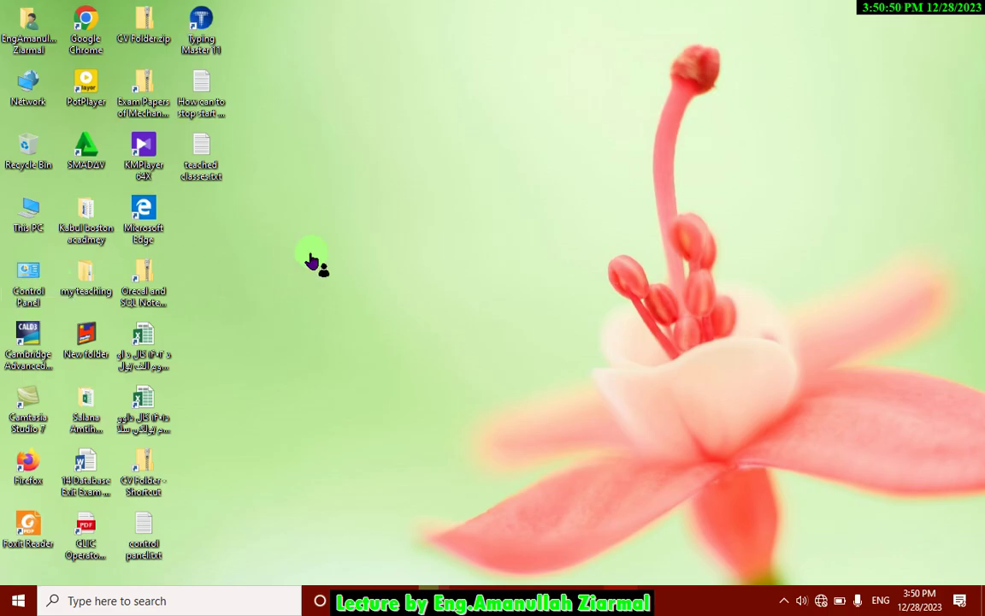
Open the desktop icon settings from the Themes page of the desktop's personalization settings.
right_click(379, 175)
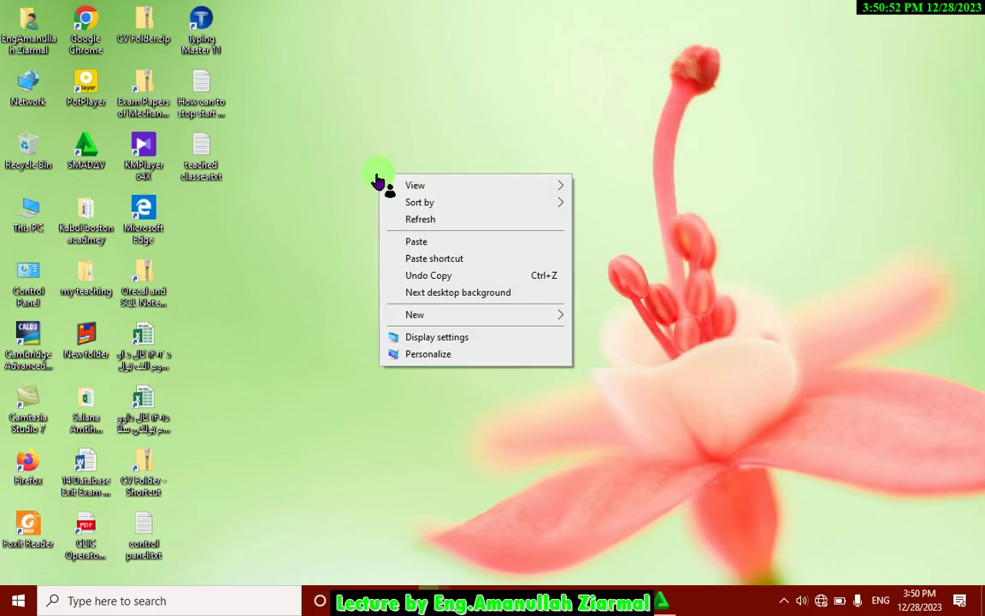
left_click(429, 354)
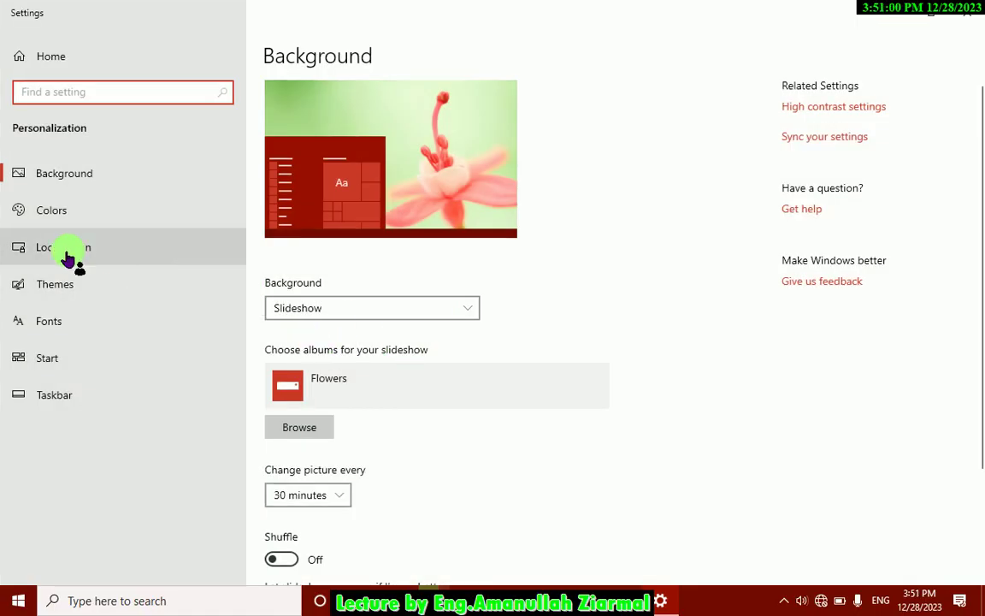
left_click(52, 284)
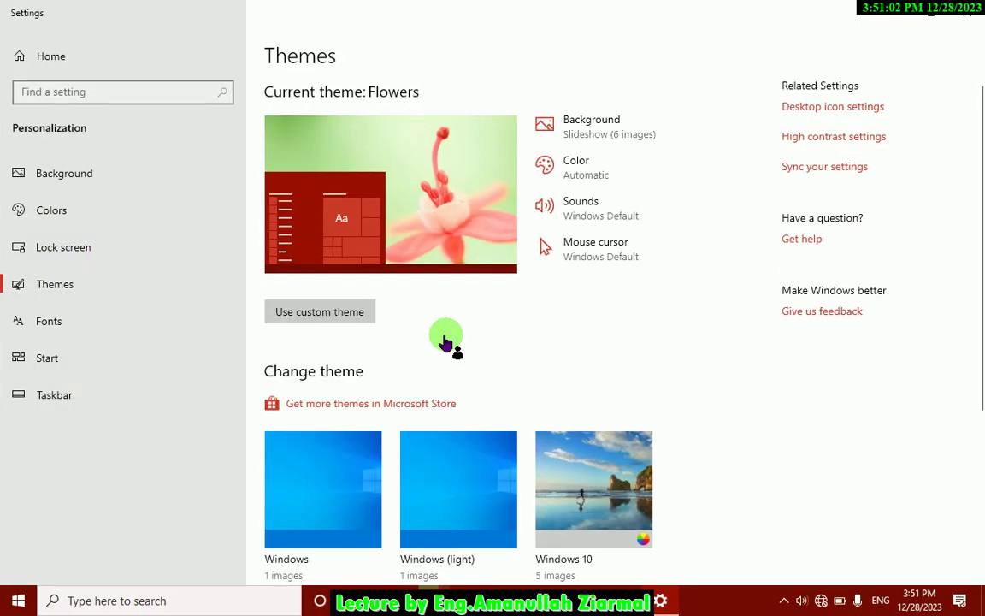
left_click(821, 108)
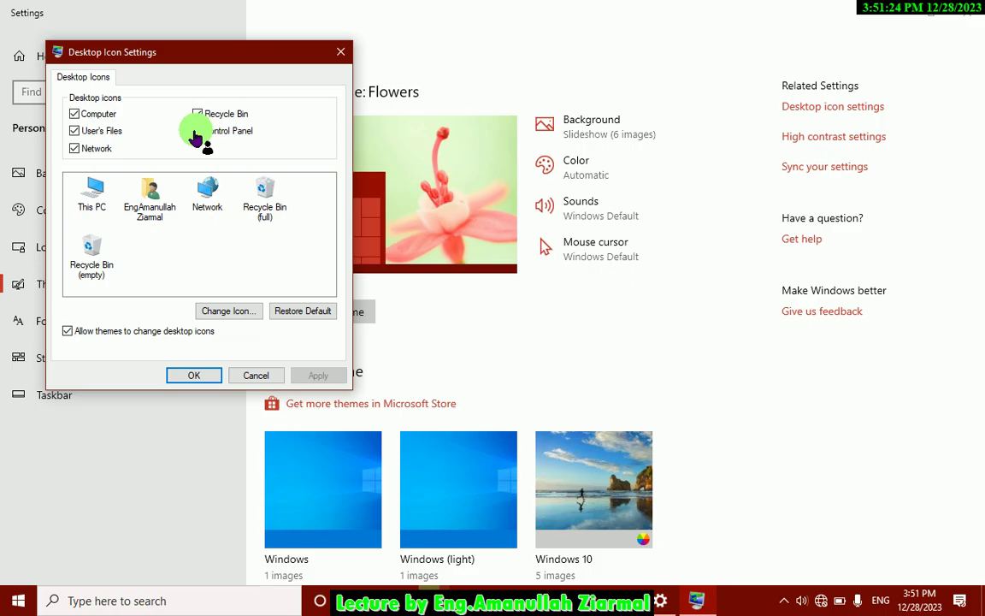
Hide the Computer, User's Files, Network, Recycle Bin and Control Panel desktop icons, apply the change and minimize Settings.
left_click(94, 149)
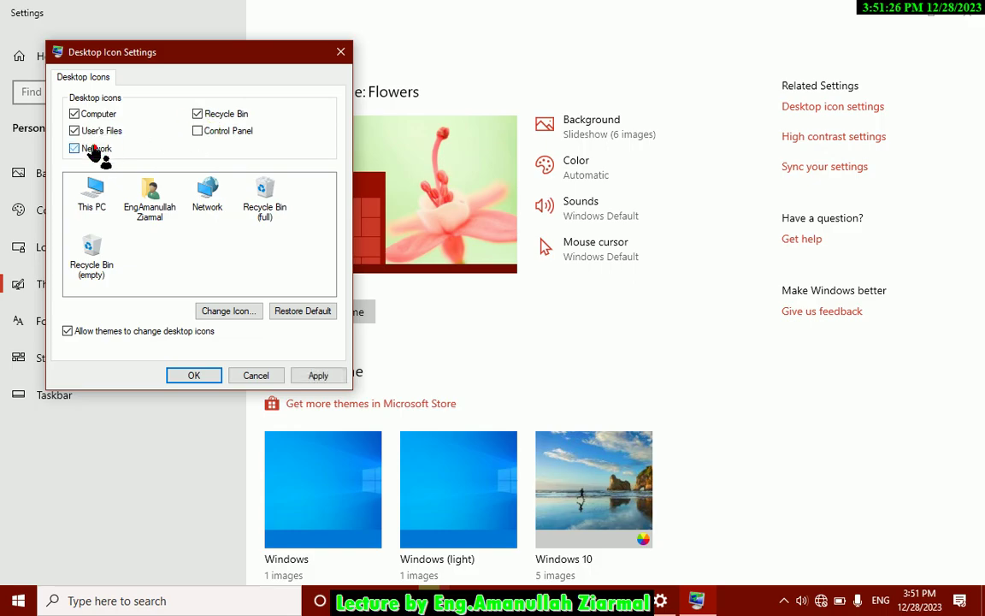
left_click(96, 130)
left_click(90, 113)
left_click(196, 114)
left_click(318, 375)
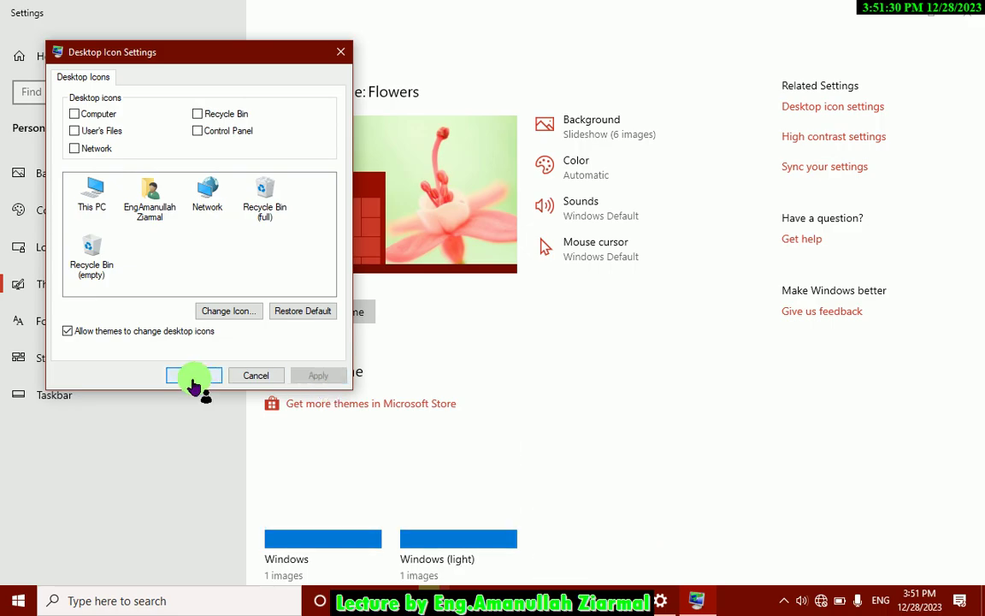
left_click(194, 375)
left_click(894, 17)
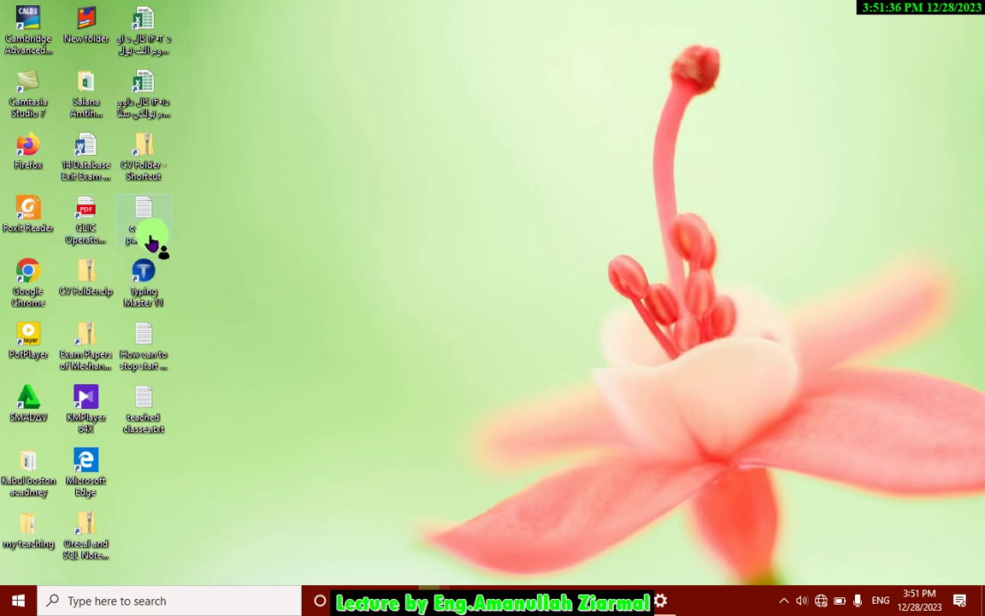
Refresh the desktop twice.
right_click(525, 202)
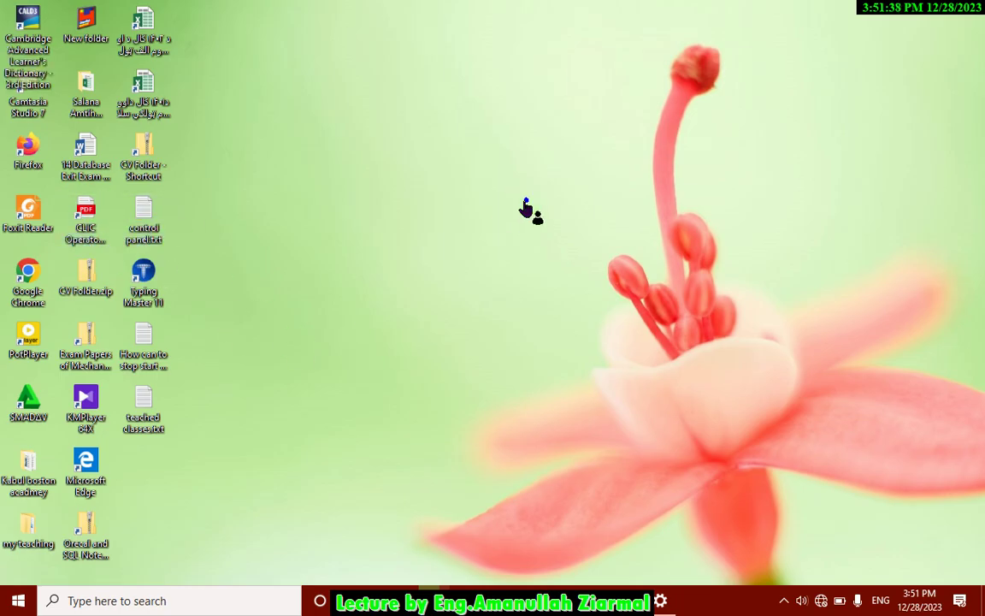
left_click(575, 248)
right_click(425, 242)
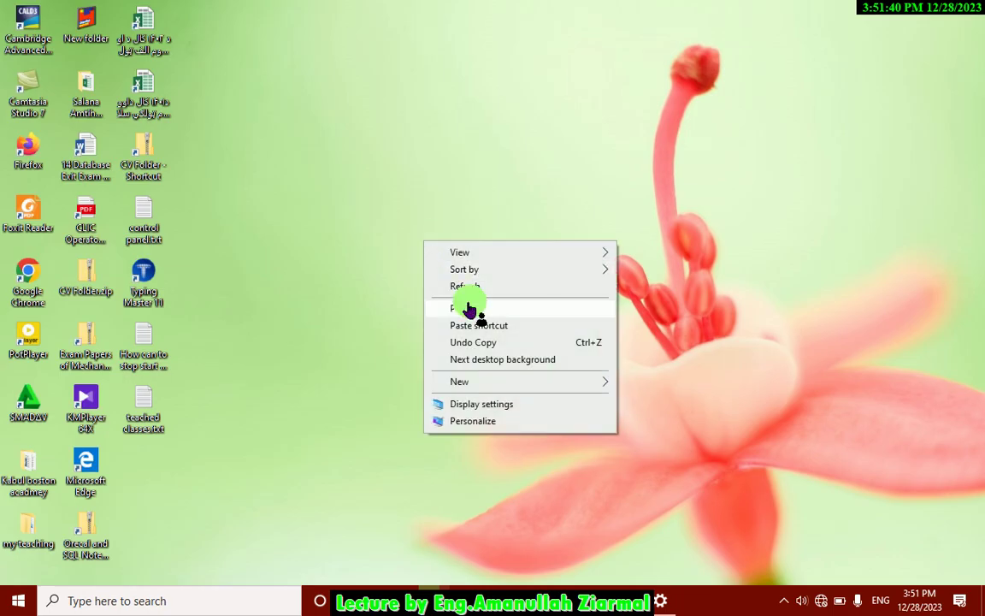
left_click(469, 289)
Reopen the desktop icon settings by way of the personalization themes.
right_click(436, 134)
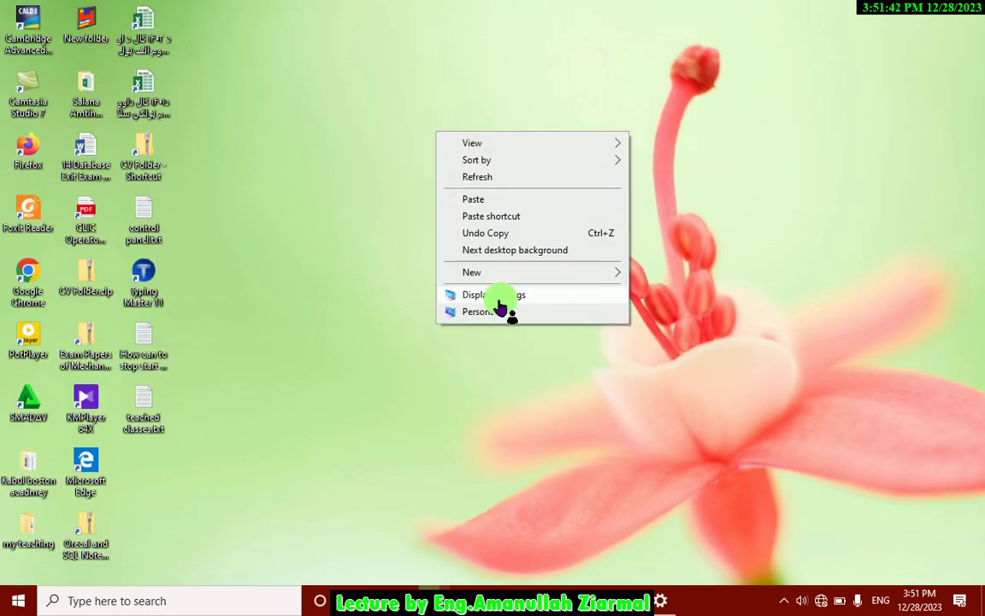
left_click(489, 312)
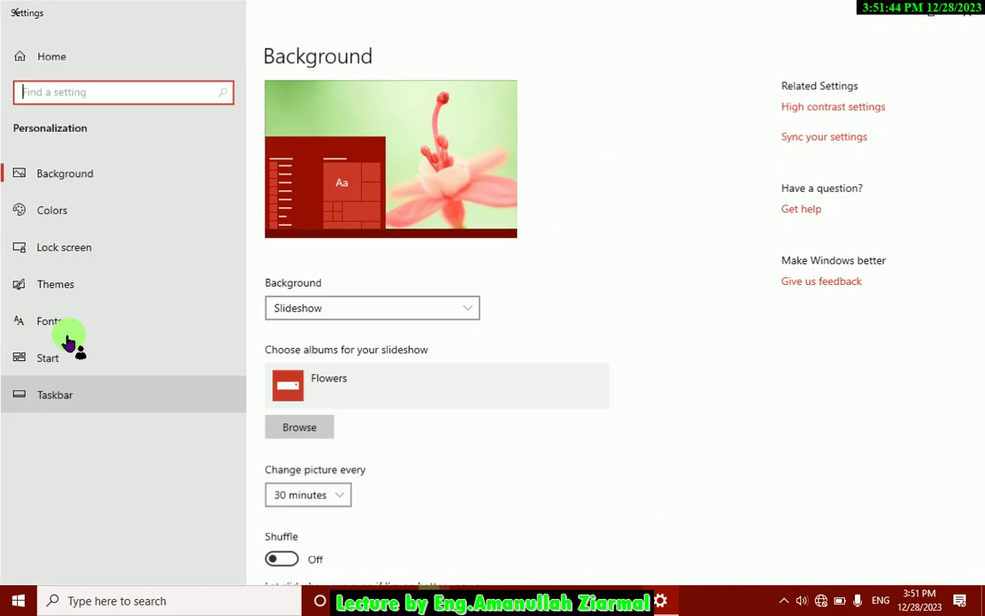
left_click(56, 288)
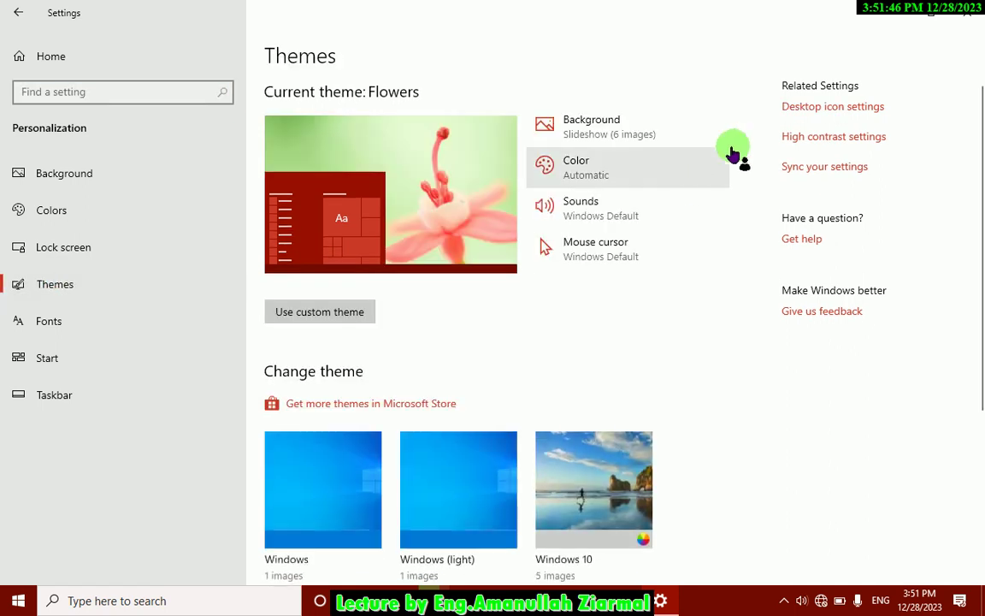
left_click(832, 106)
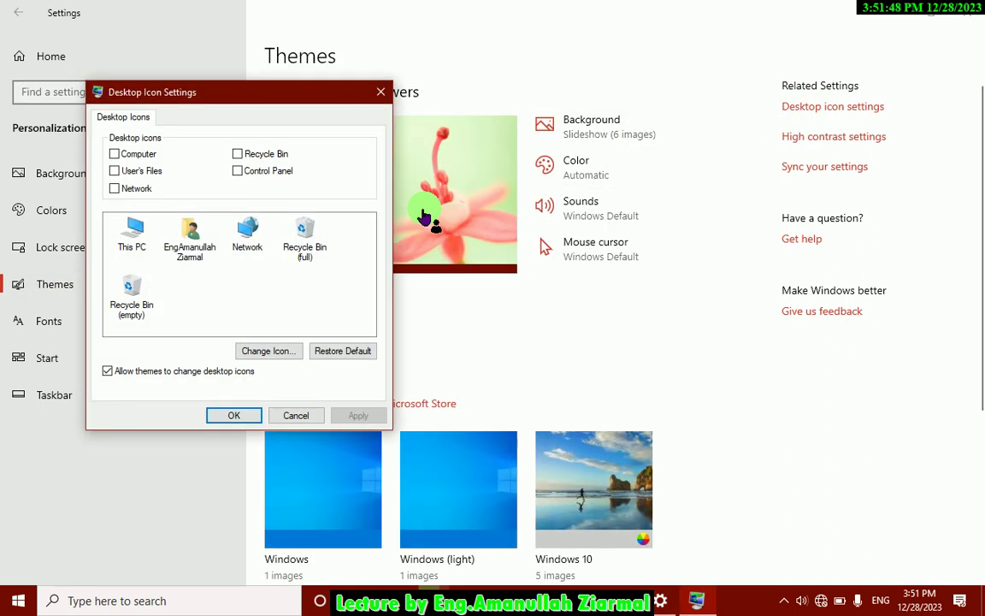
Show the Computer, User's Files, Network, Recycle Bin and Control Panel icons on the desktop, apply the change and close Settings.
left_click(120, 154)
left_click(127, 171)
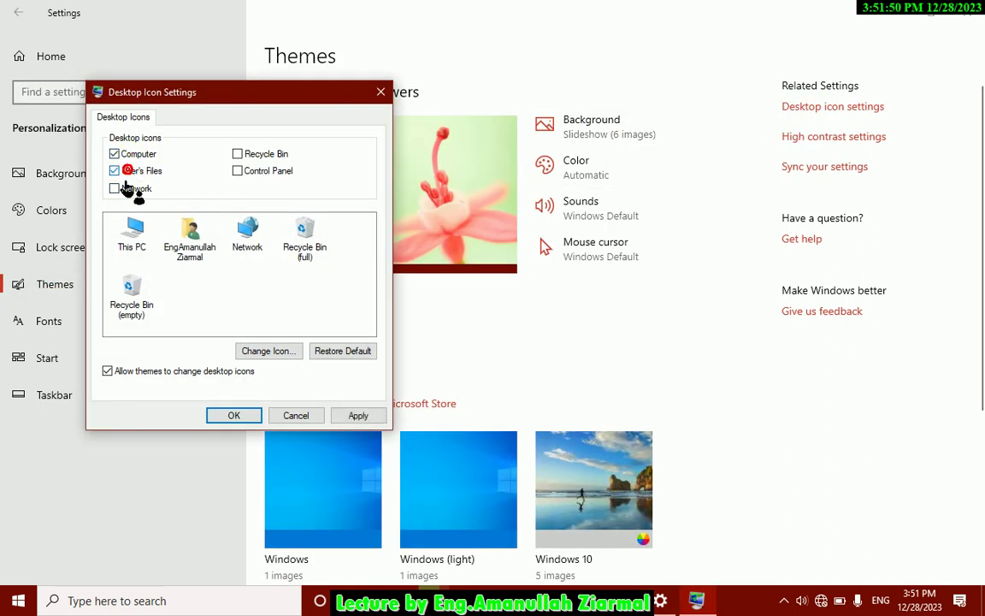
left_click(114, 189)
left_click(237, 154)
left_click(358, 415)
left_click(234, 417)
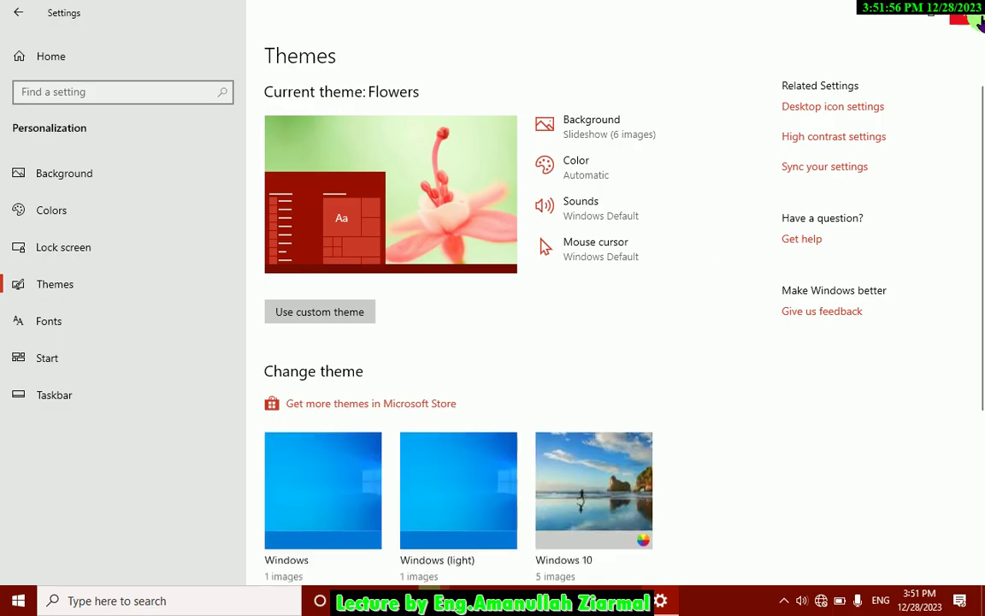
left_click(978, 21)
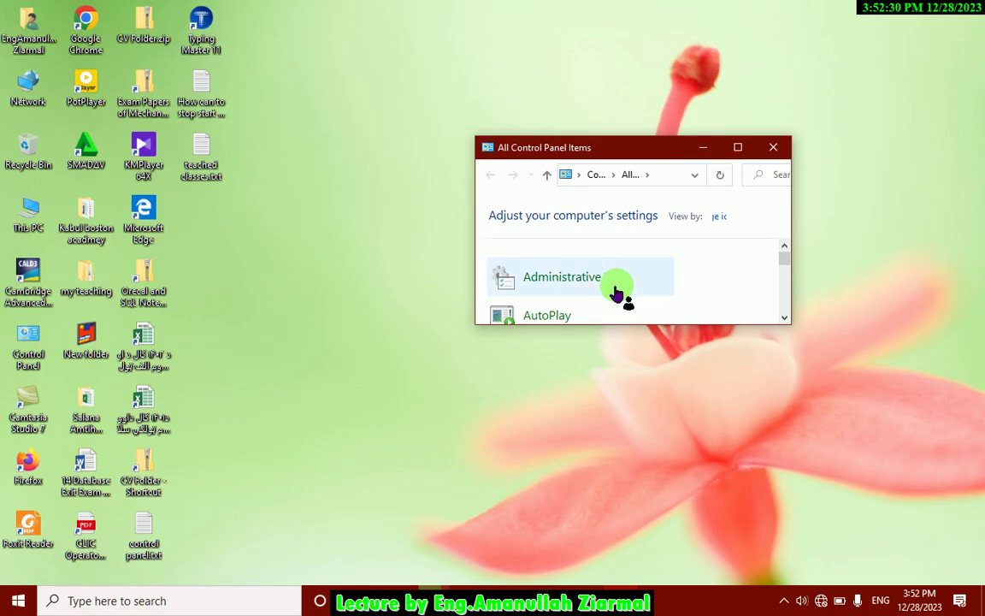
Switch to File Explorer, view the Desktop and Documents folders, and minimize it.
left_click(525, 440)
key("super+e")
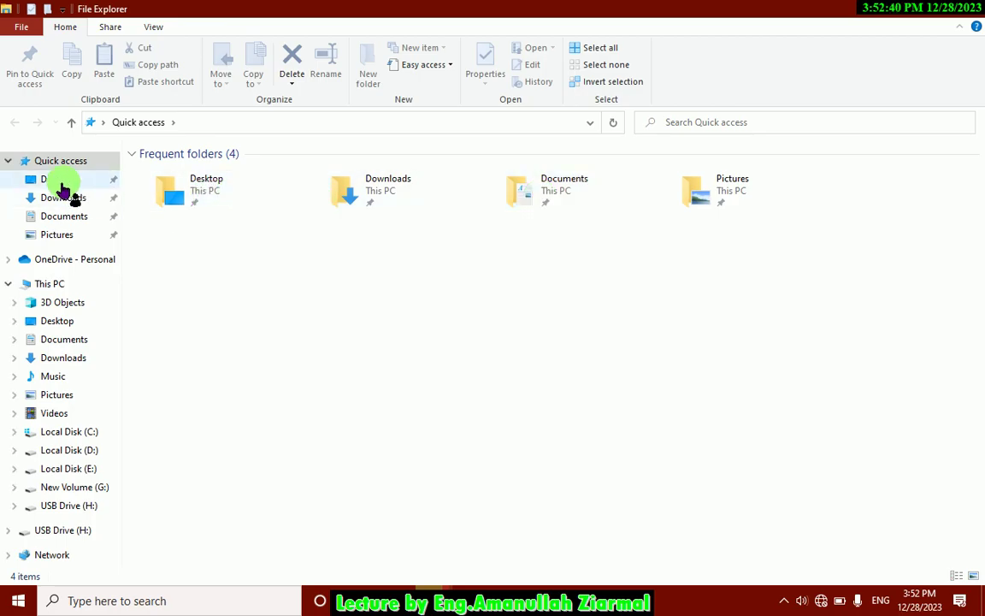
left_click(58, 181)
left_click(68, 214)
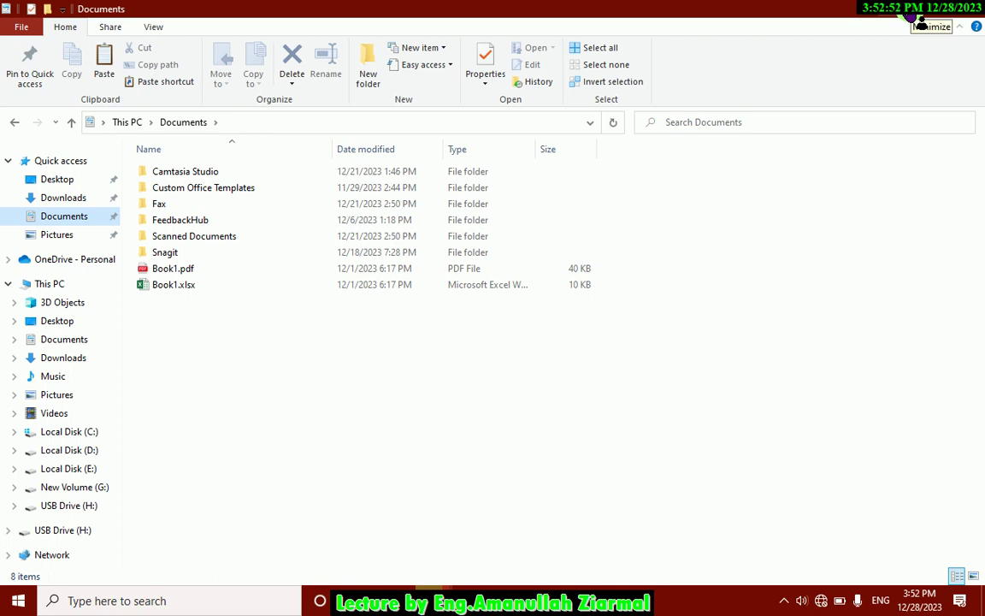
left_click(921, 24)
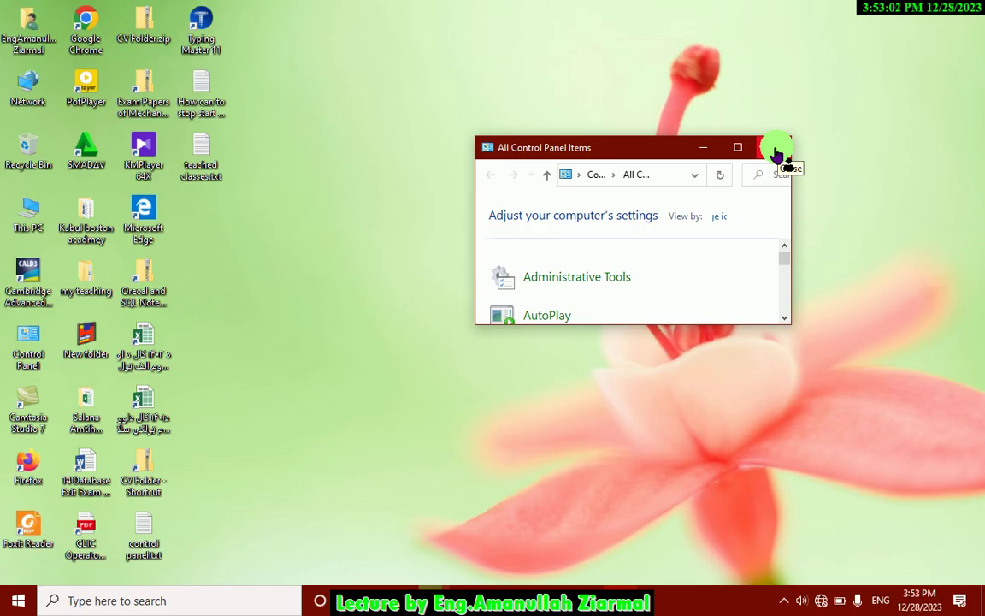
Close the small Control Panel window and reopen Control Panel maximized from its desktop icon.
left_click(776, 149)
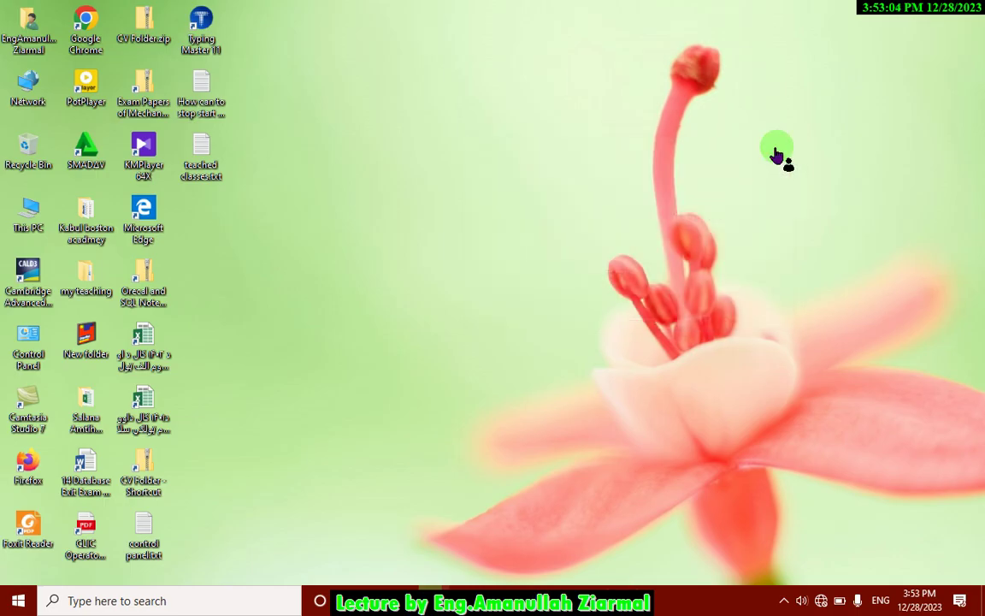
left_click(28, 332)
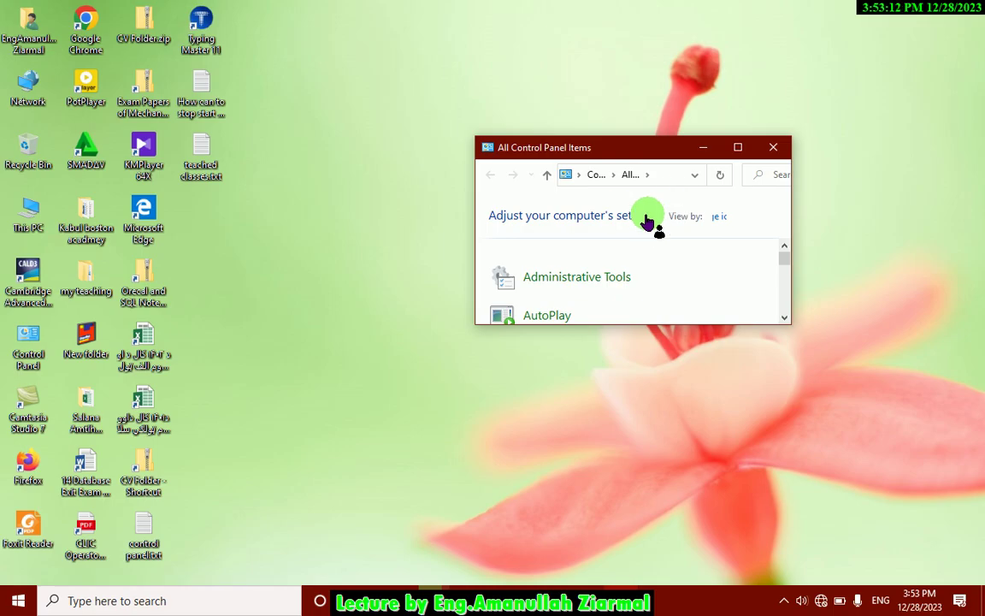
left_click(737, 150)
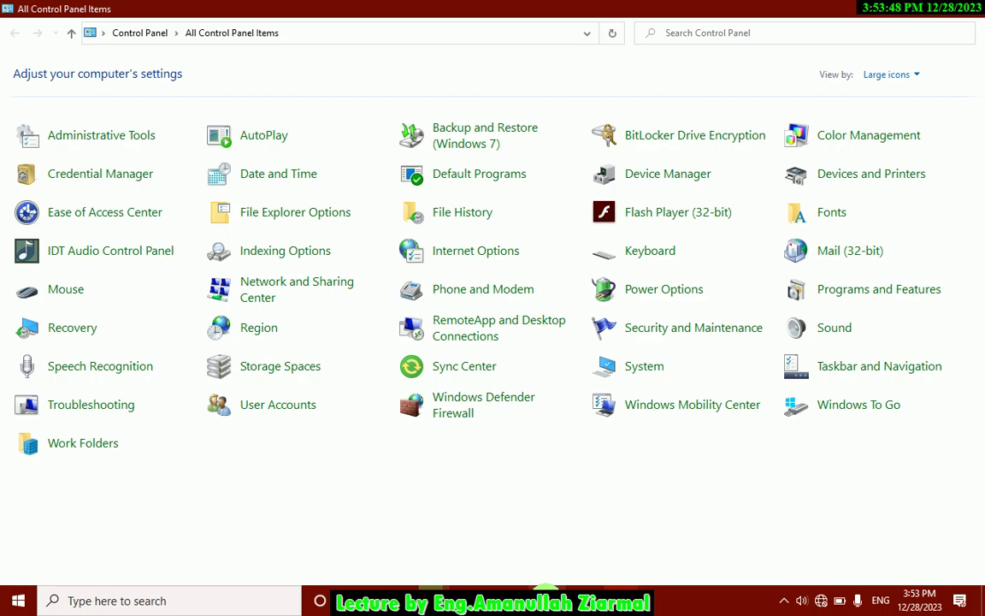
Minimize the maximized Control Panel window after previewing the open windows.
mouse_move(545, 592)
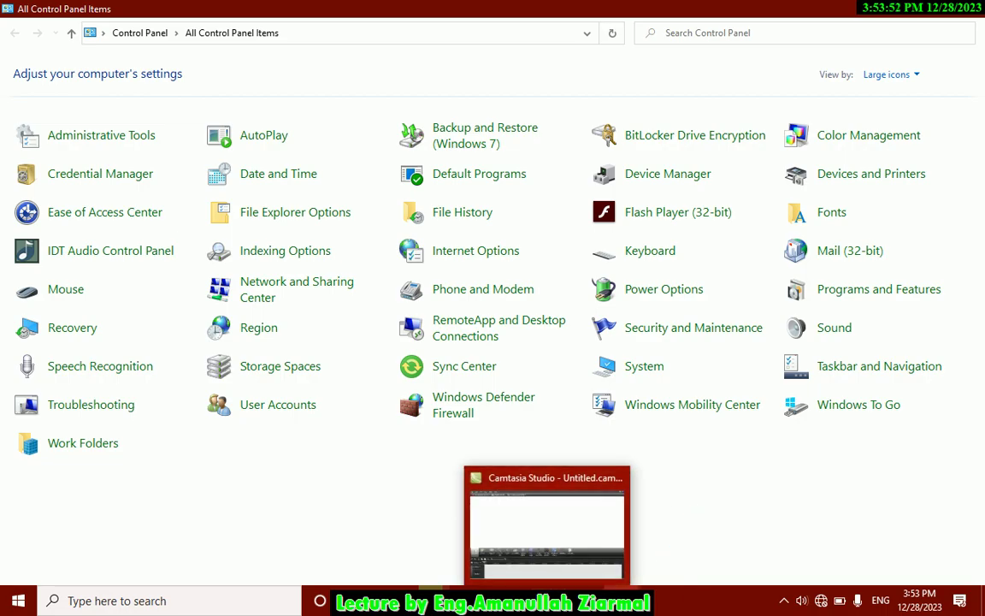
mouse_move(622, 599)
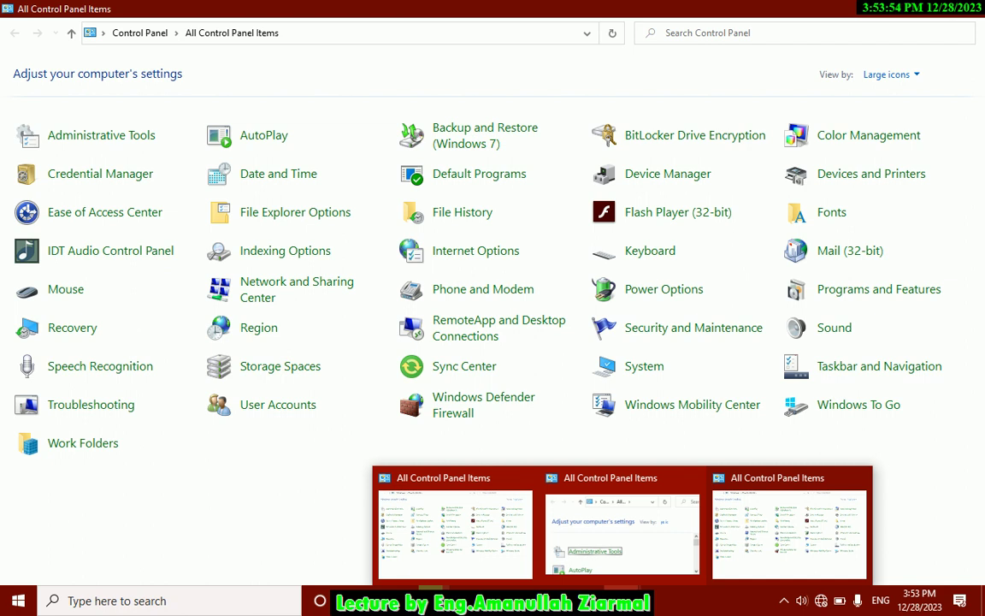
mouse_move(435, 595)
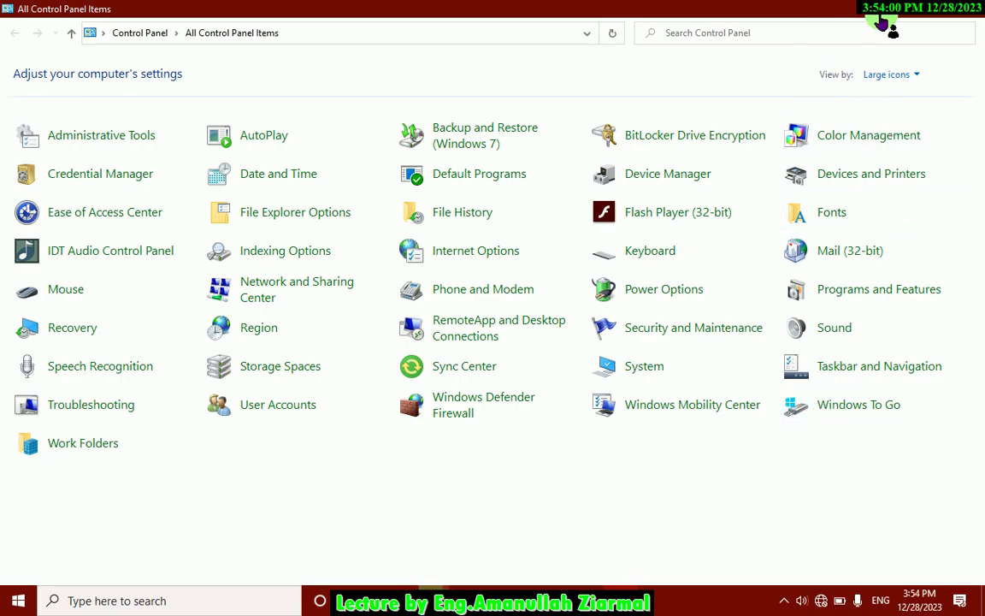
left_click(902, 12)
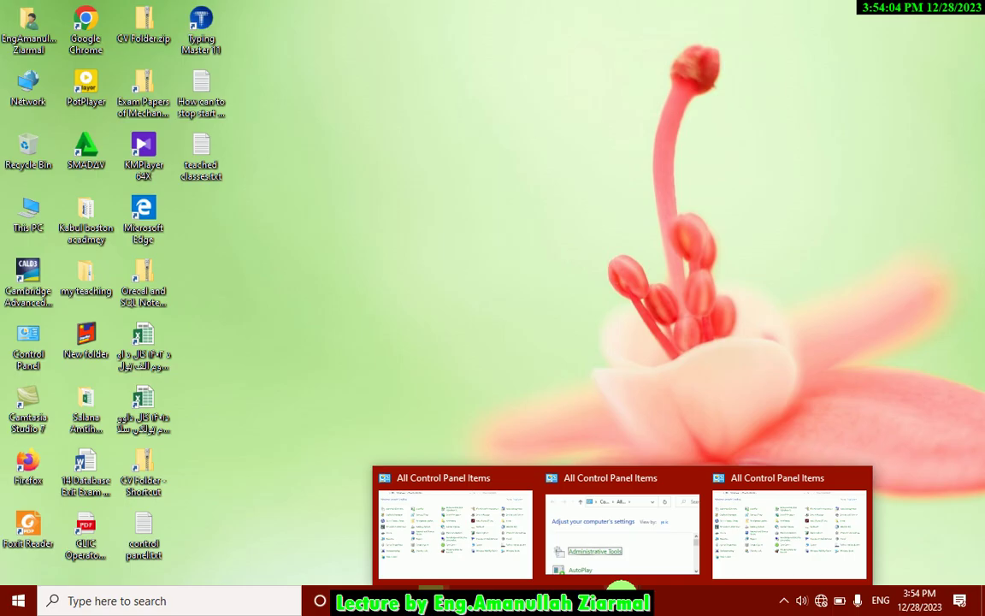
Restore the maximized Control Panel window and set its items to be viewed by Category.
left_click(759, 565)
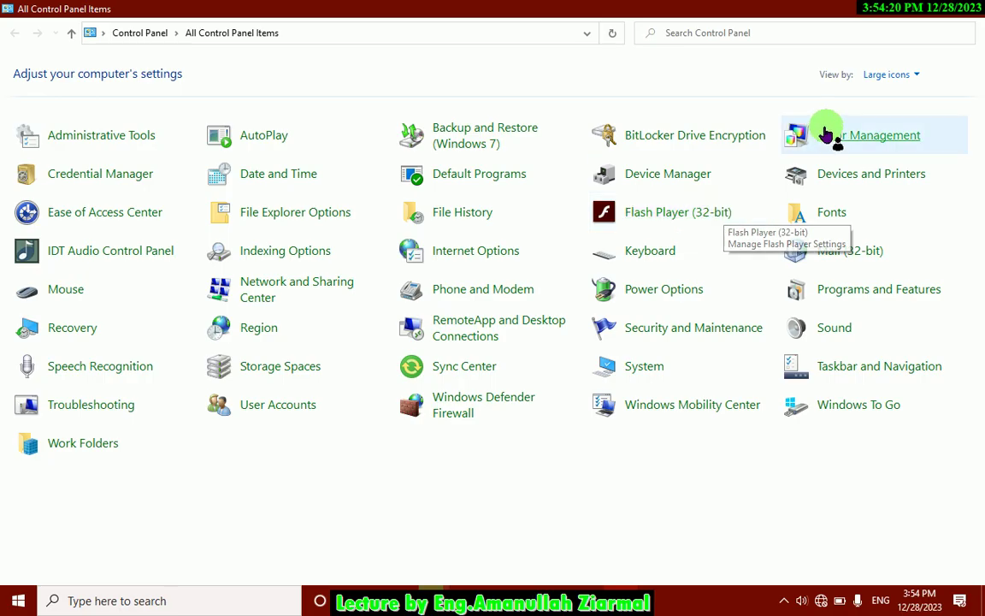
left_click(910, 76)
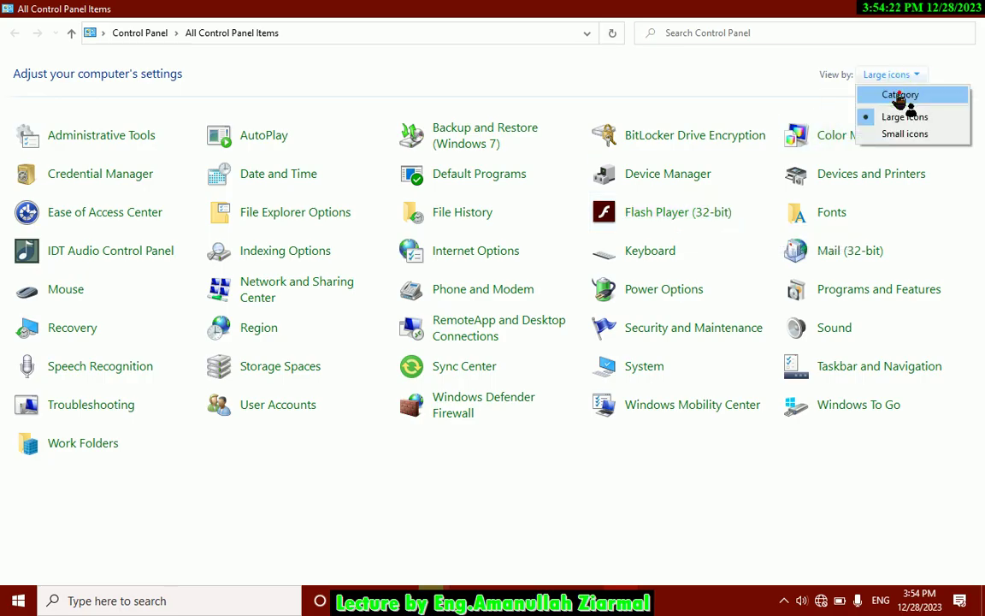
left_click(901, 99)
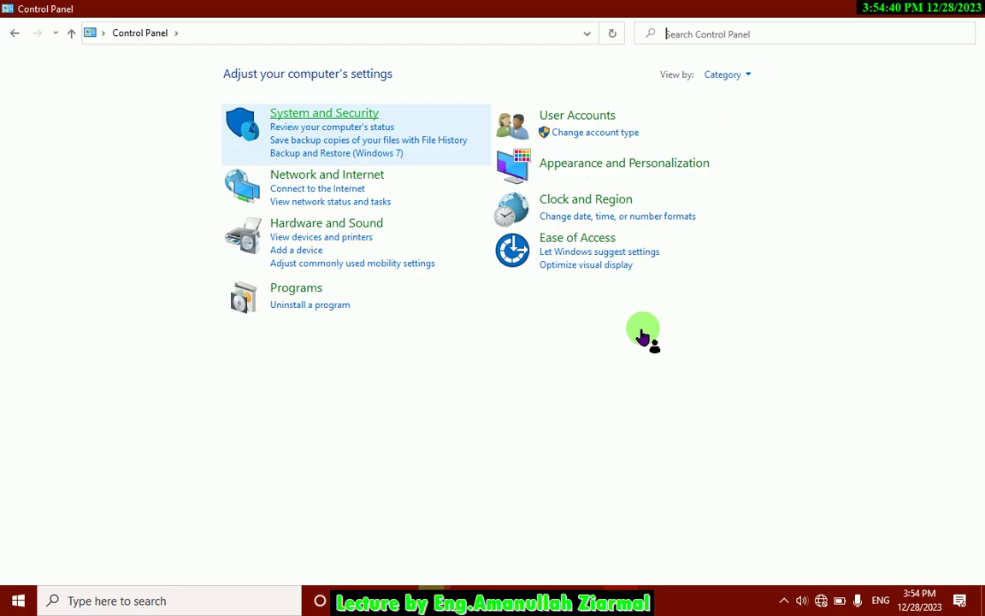
Switch to the smaller All Control Panel Items window, maximize it, and view its items as Small icons and again as Large icons.
mouse_move(623, 598)
left_click(666, 547)
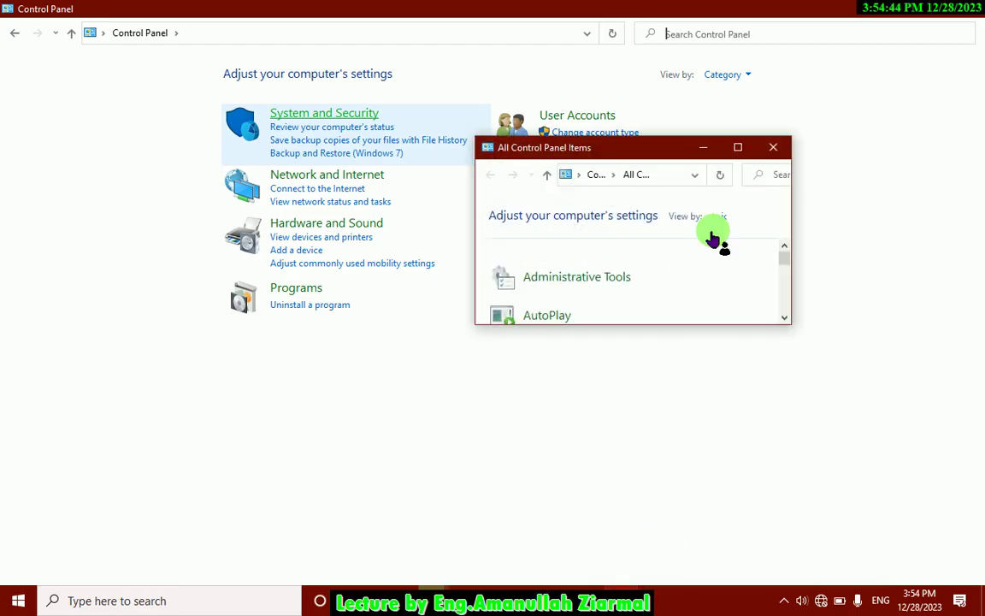
left_click(738, 147)
left_click(883, 79)
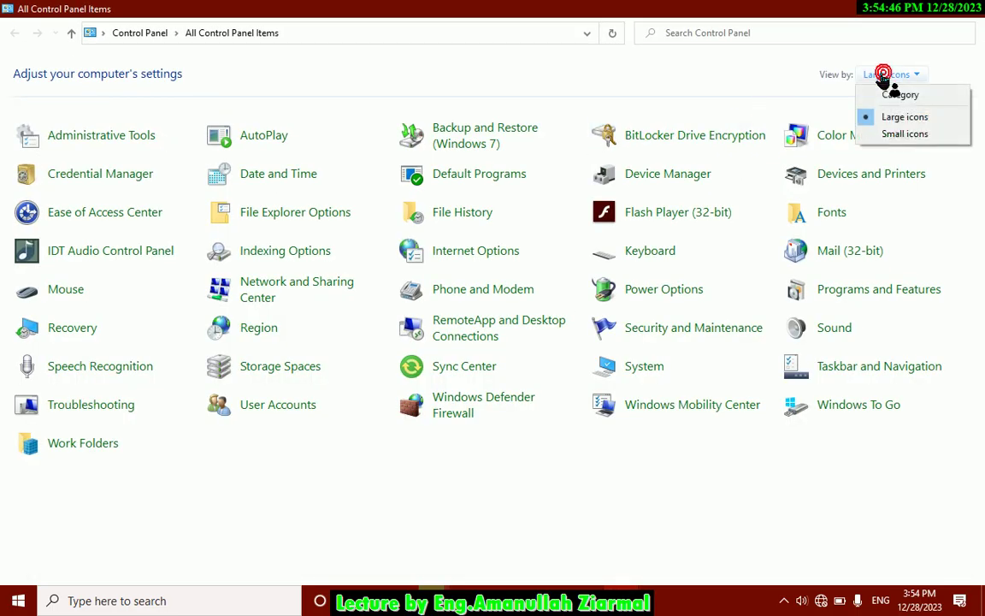
left_click(897, 134)
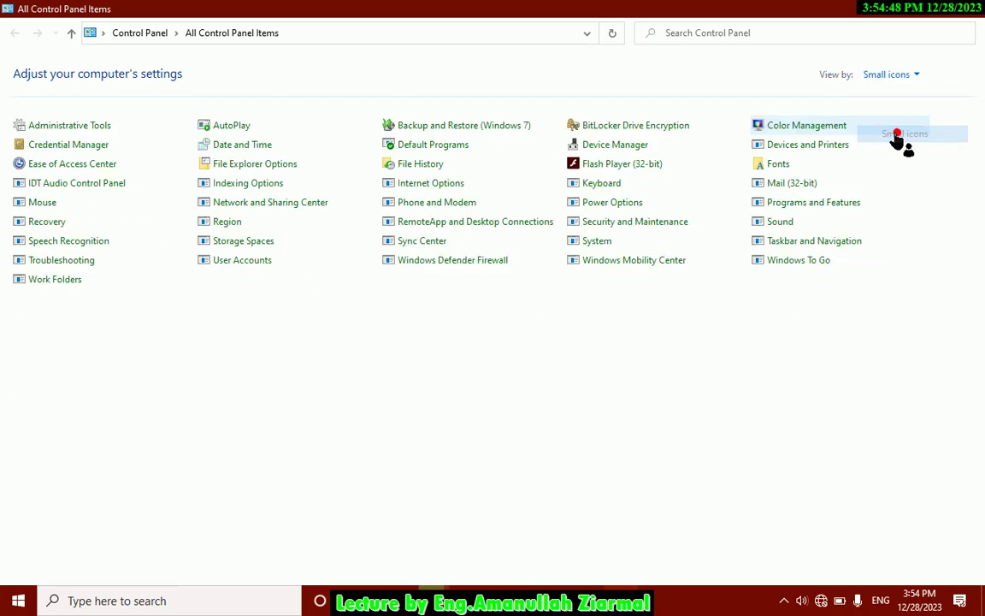
left_click(896, 83)
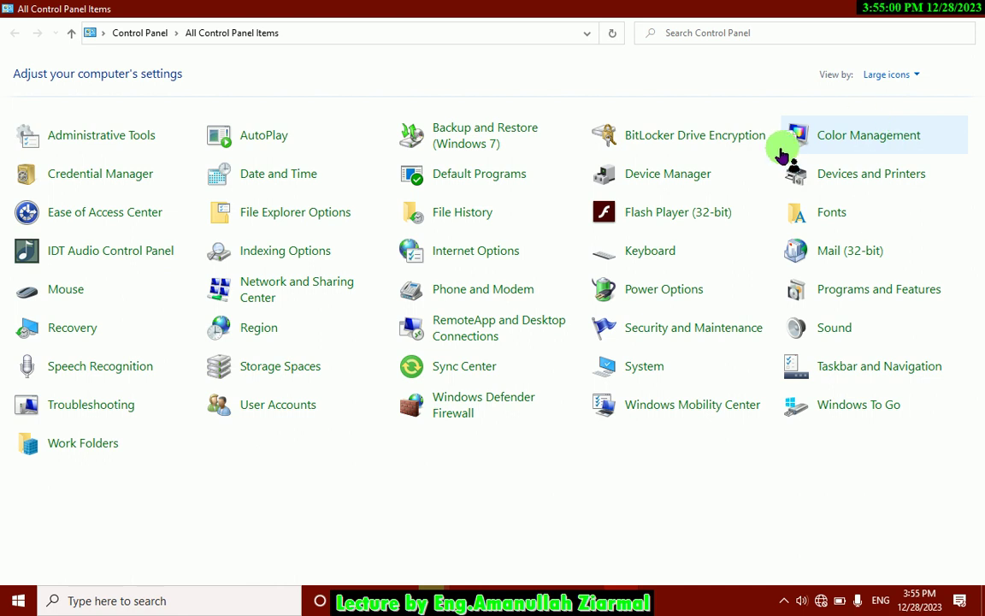
left_click(139, 34)
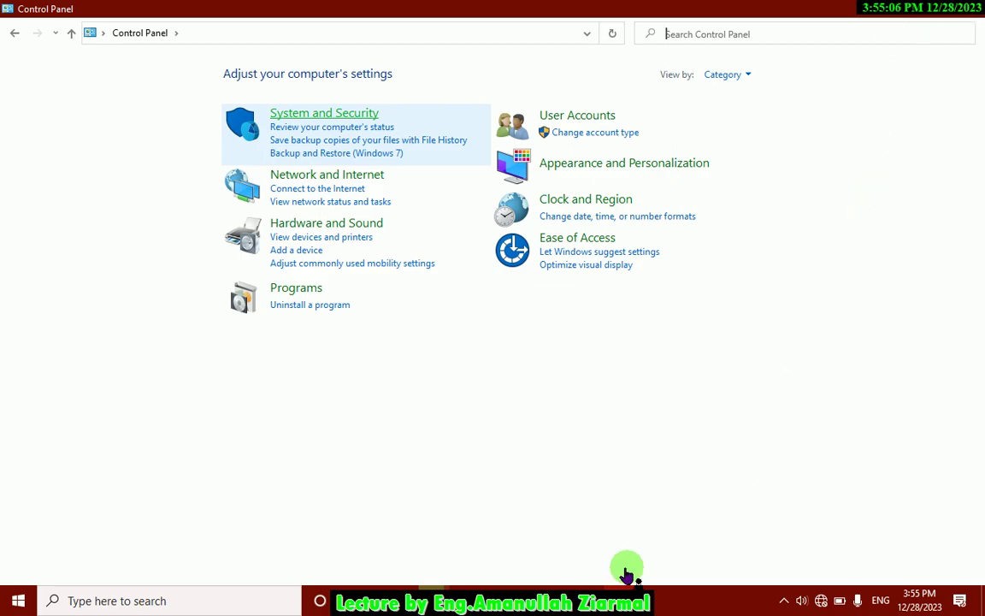
Open Task Manager, look through its Performance, App history, Startup and Processes pages, and close it.
right_click(662, 600)
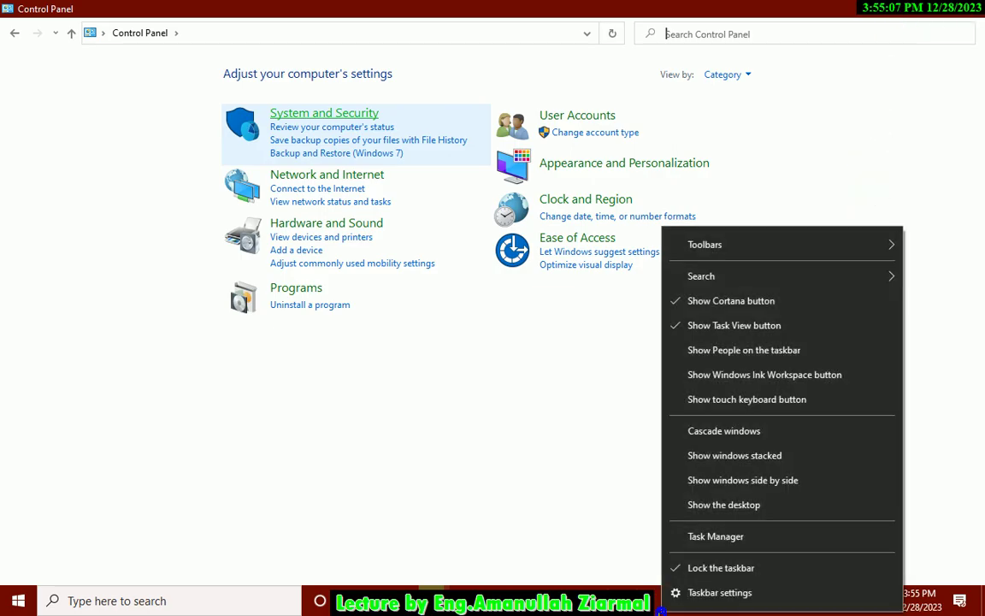
left_click(697, 536)
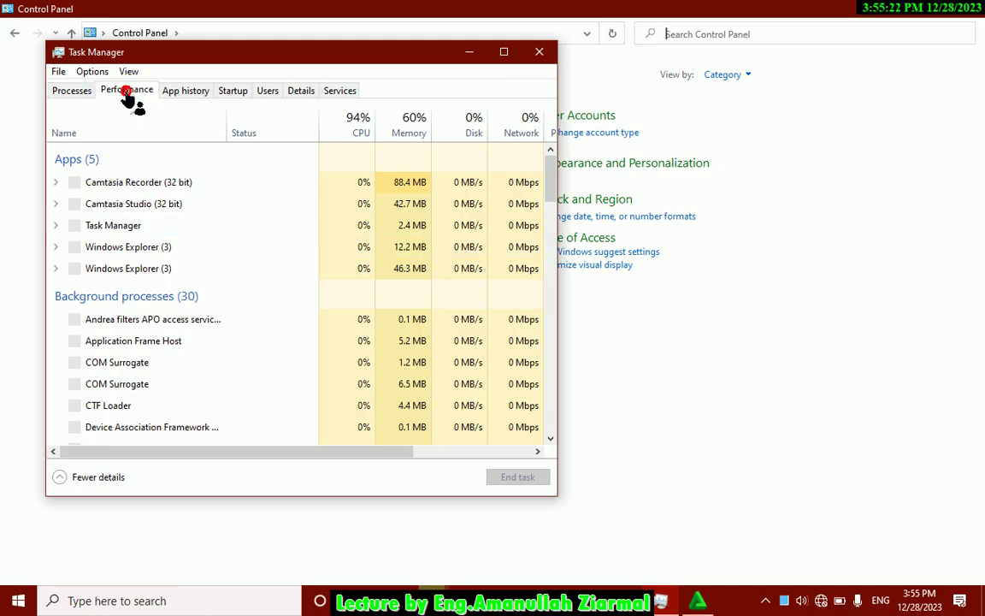
left_click(128, 93)
left_click(182, 93)
left_click(234, 91)
left_click(87, 94)
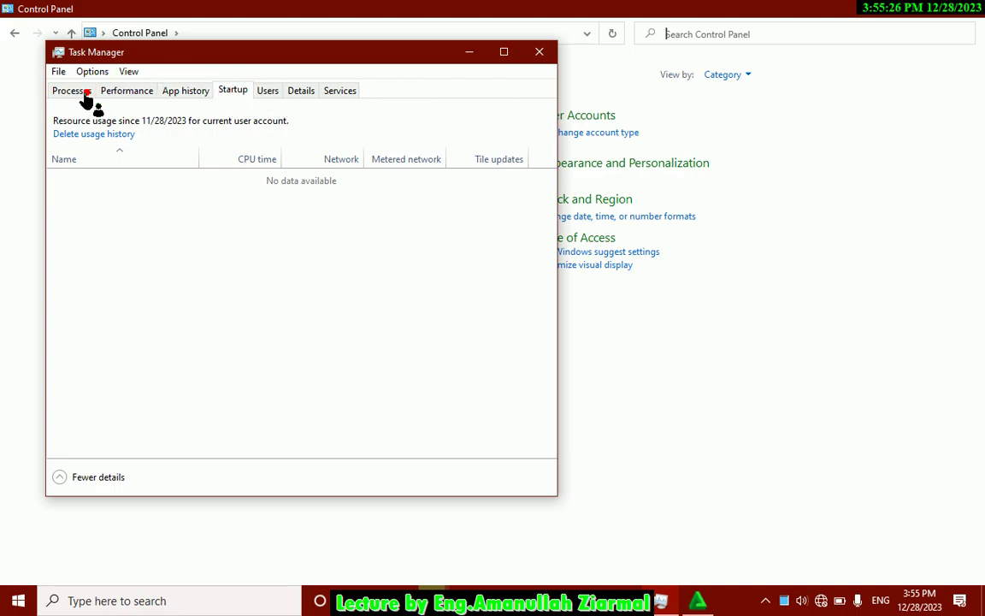
left_click(70, 96)
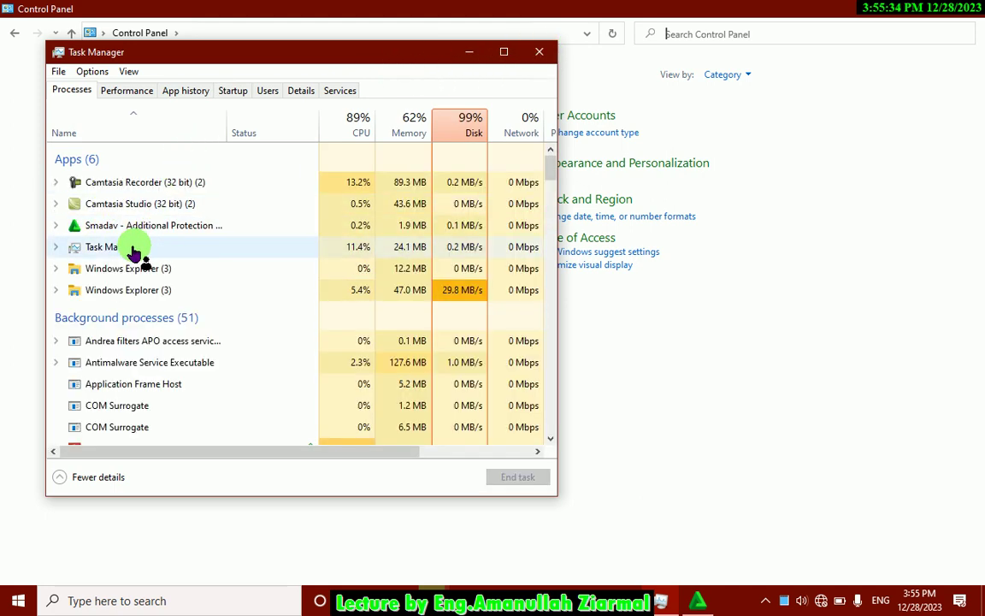
left_click(539, 53)
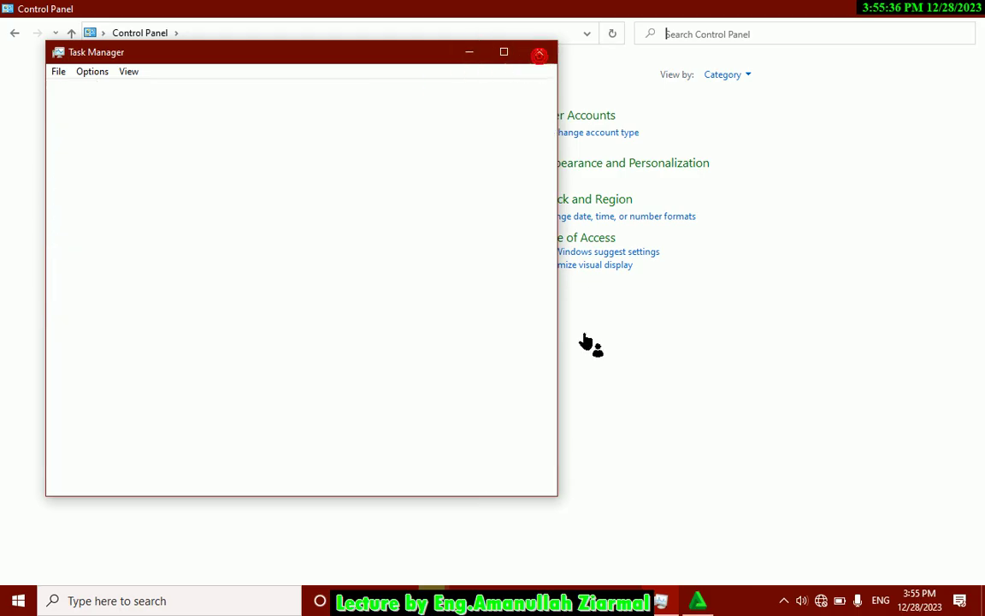
Preview the open Control Panel windows and close all of them at once.
mouse_move(628, 599)
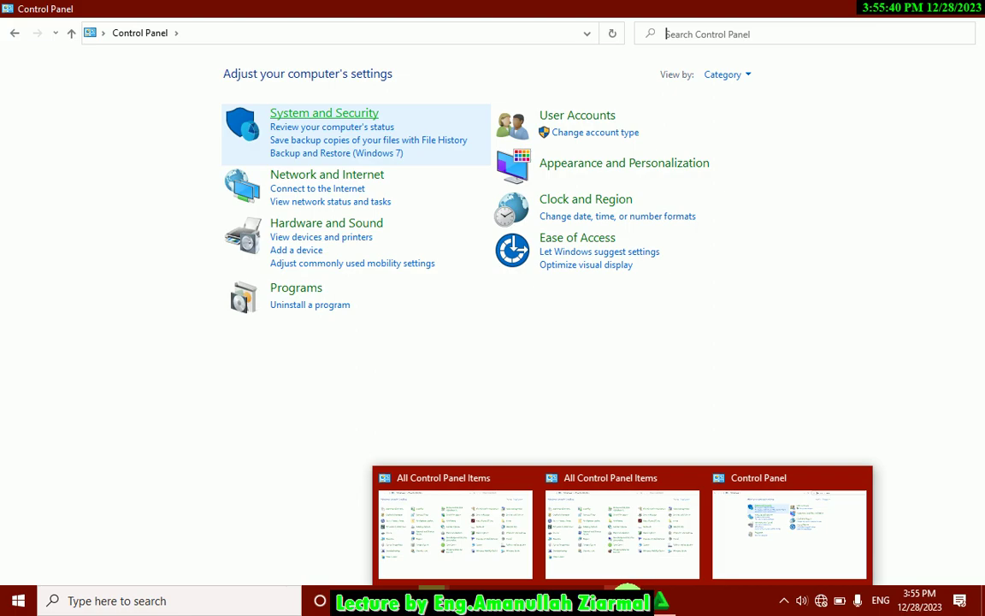
right_click(637, 598)
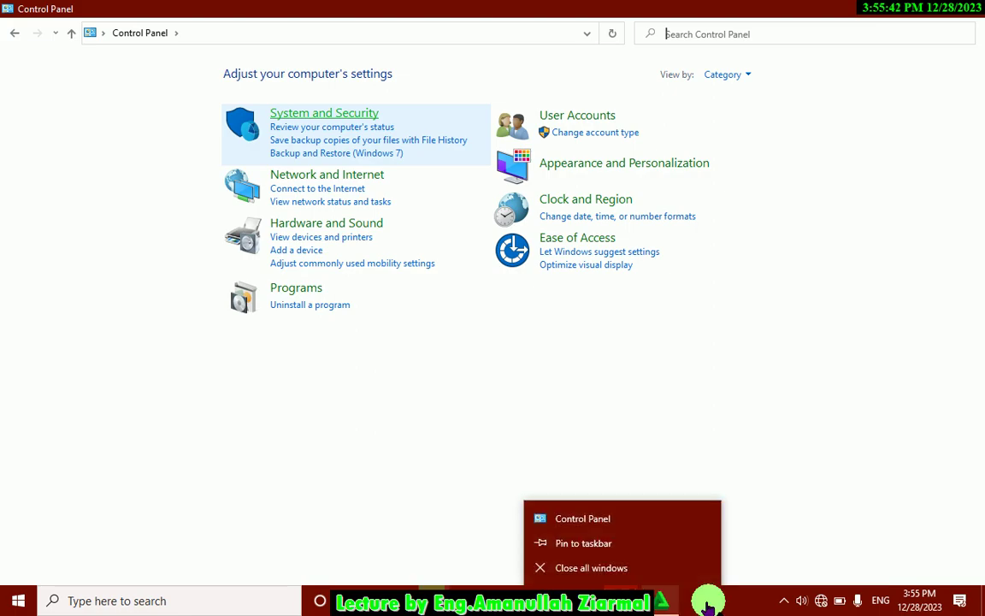
left_click(580, 567)
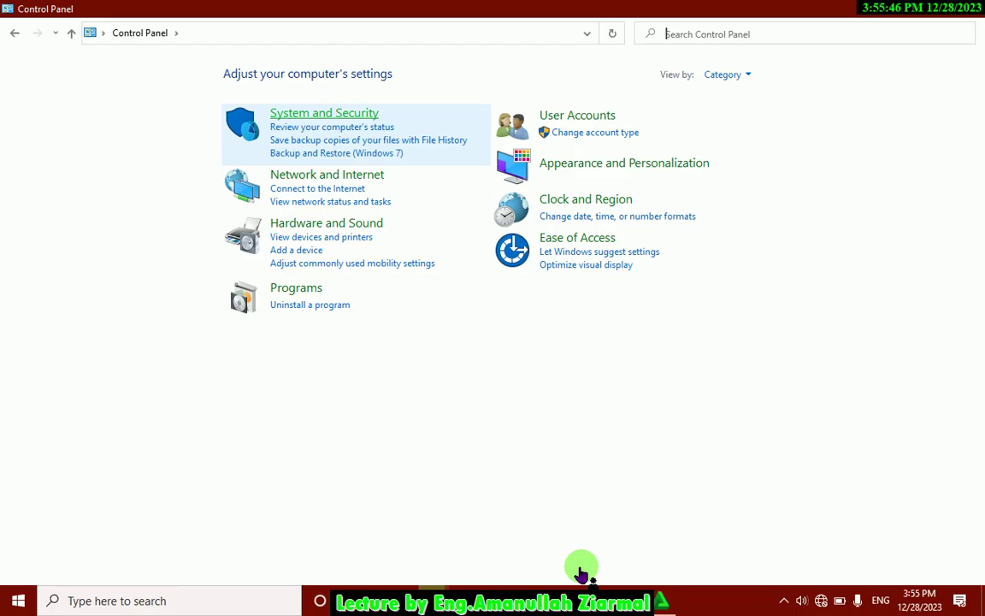
left_click(817, 511)
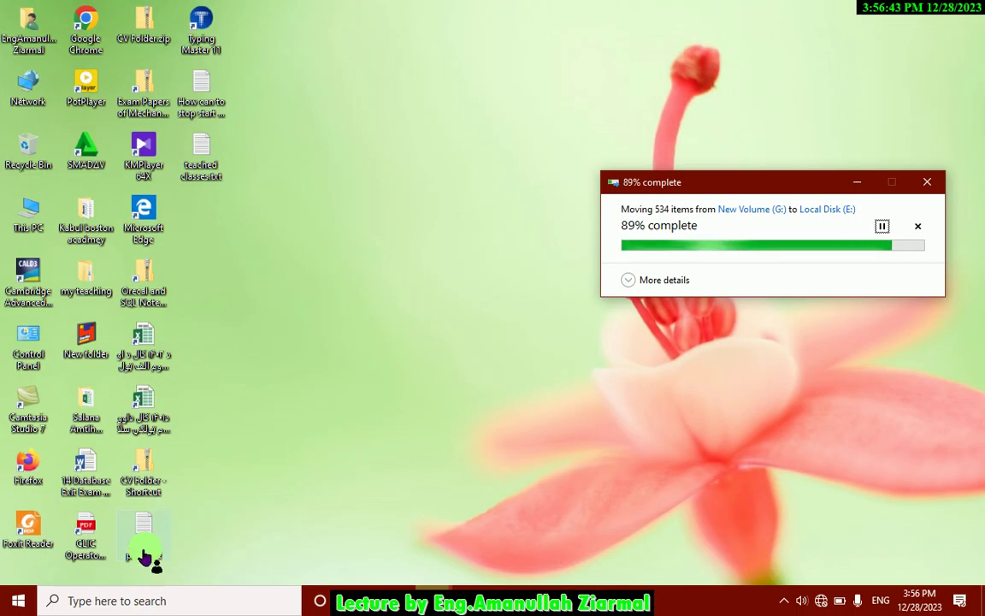
Open Control Panel from its desktop icon, maximize it, and set its items to be viewed as Large icons.
left_click(24, 366)
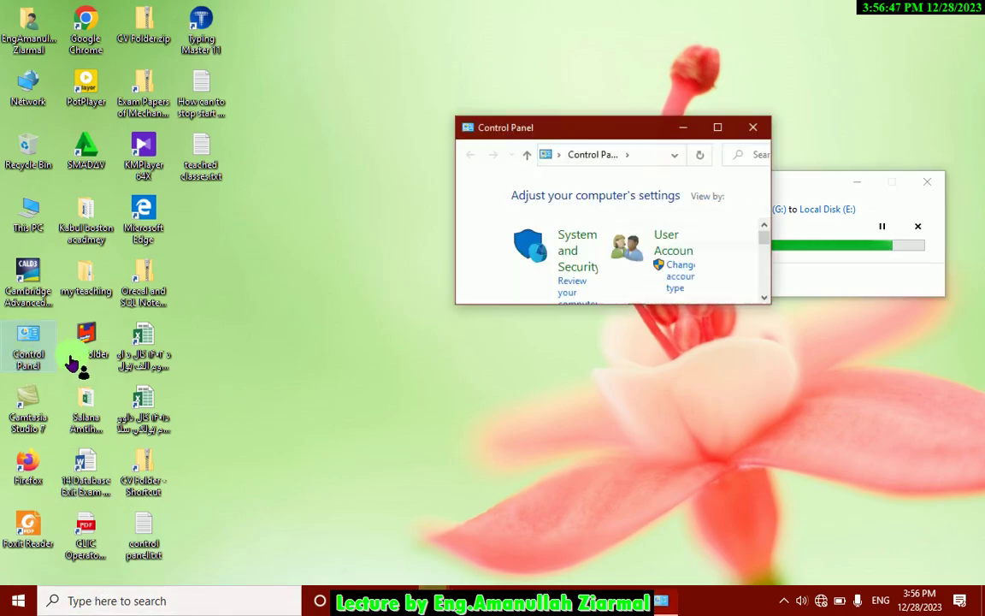
left_click(718, 128)
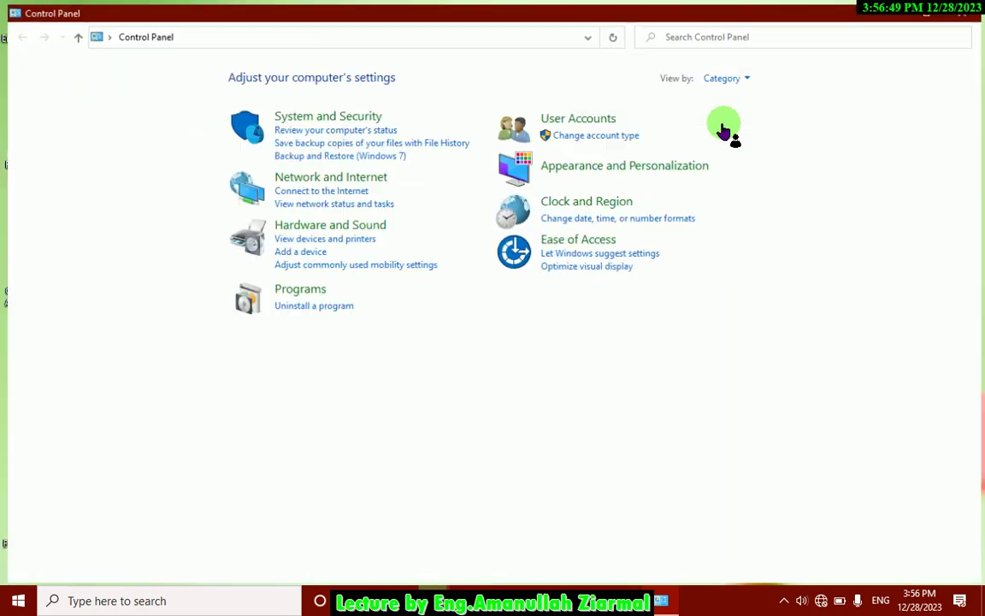
left_click(727, 75)
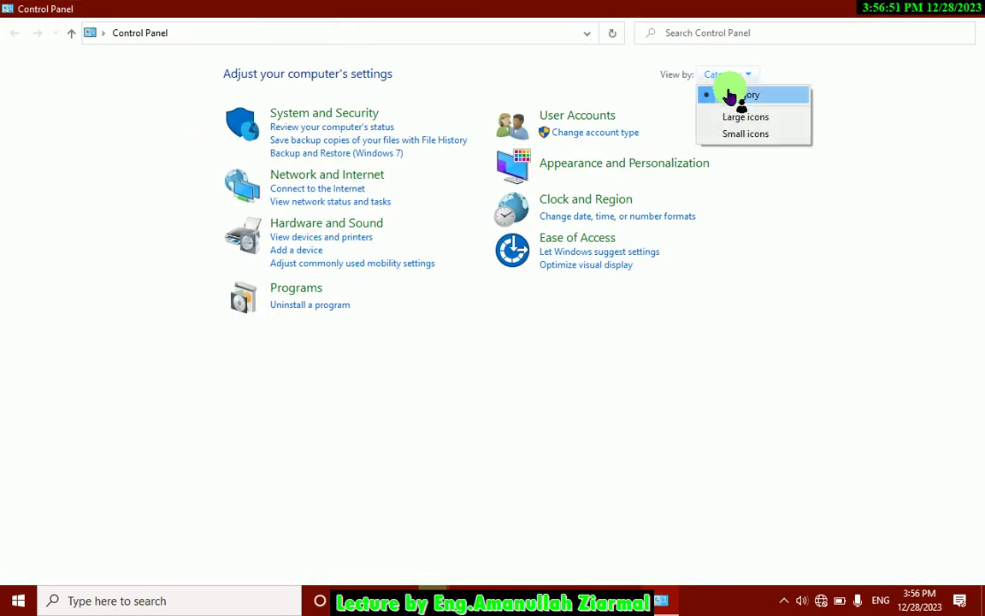
left_click(732, 118)
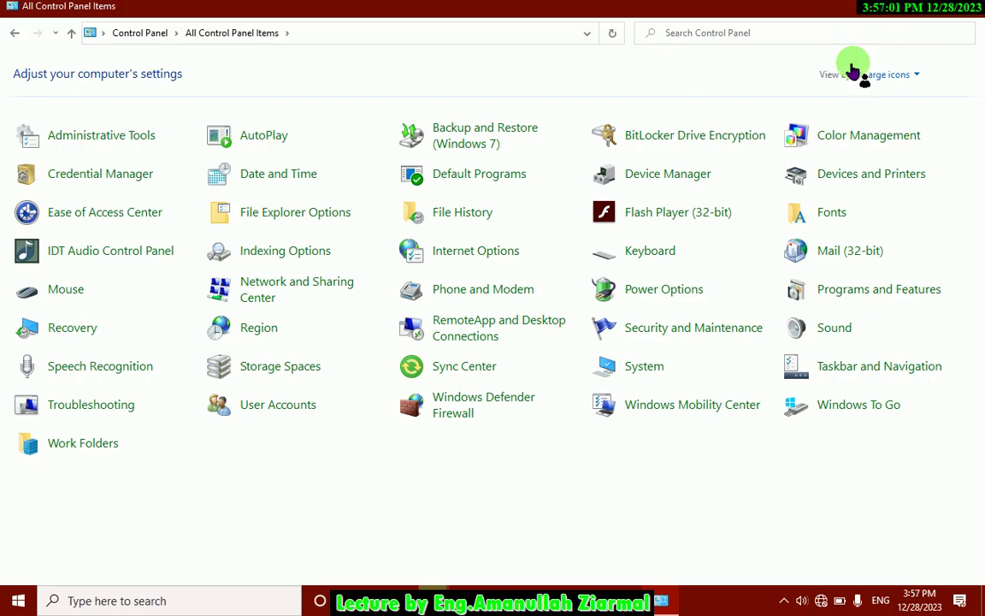
Show the desktop and refresh it, restoring and minimizing the Control Panel window between the two refreshes.
left_click(981, 609)
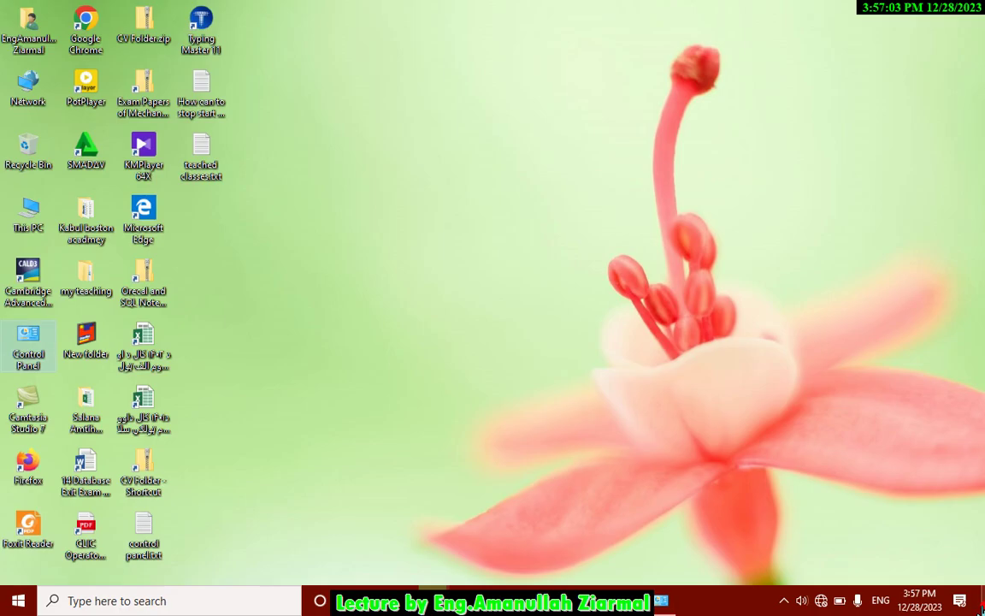
right_click(423, 332)
left_click(464, 368)
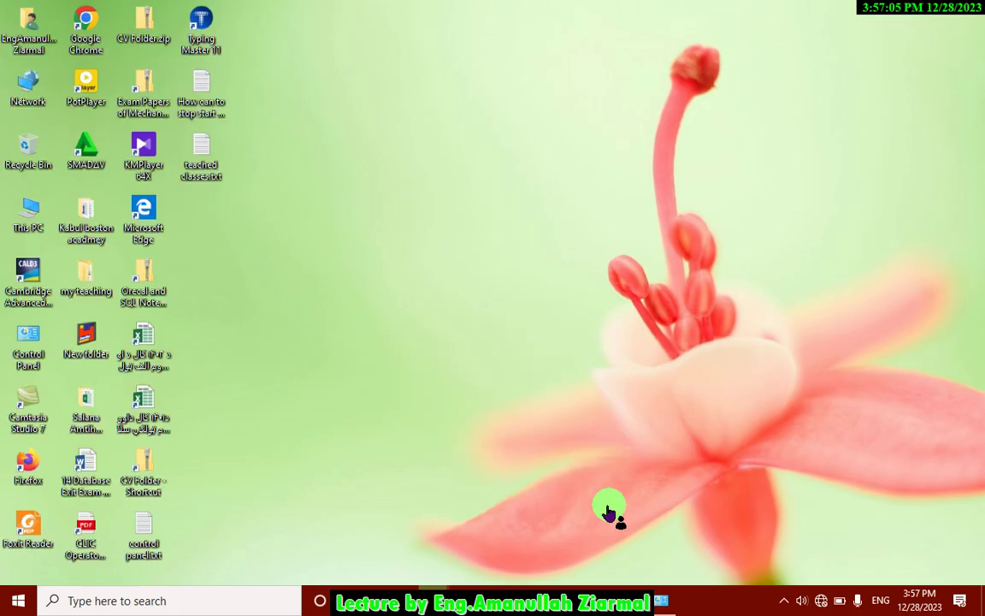
left_click(662, 602)
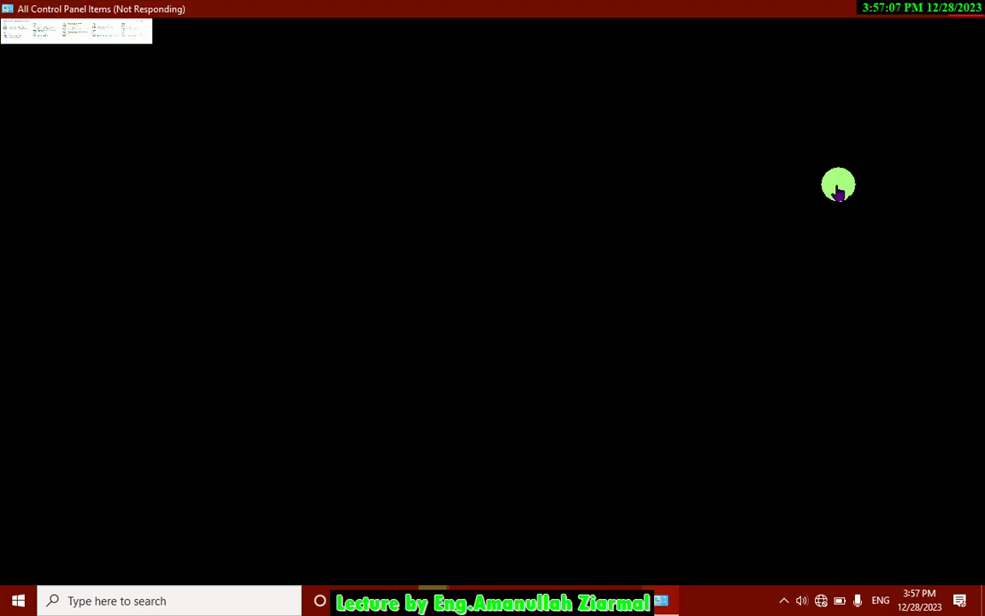
left_click(893, 16)
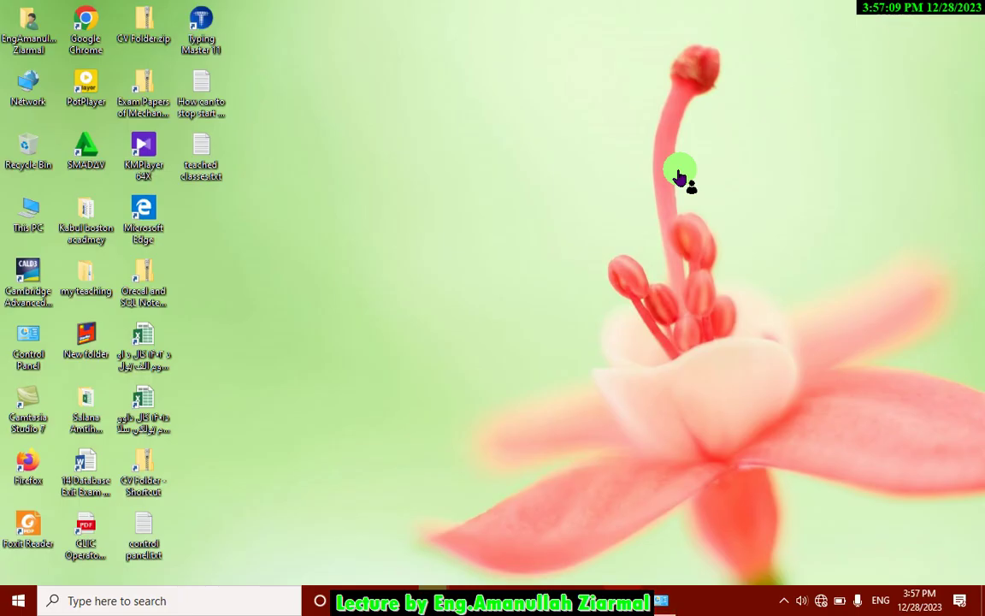
right_click(571, 257)
left_click(608, 304)
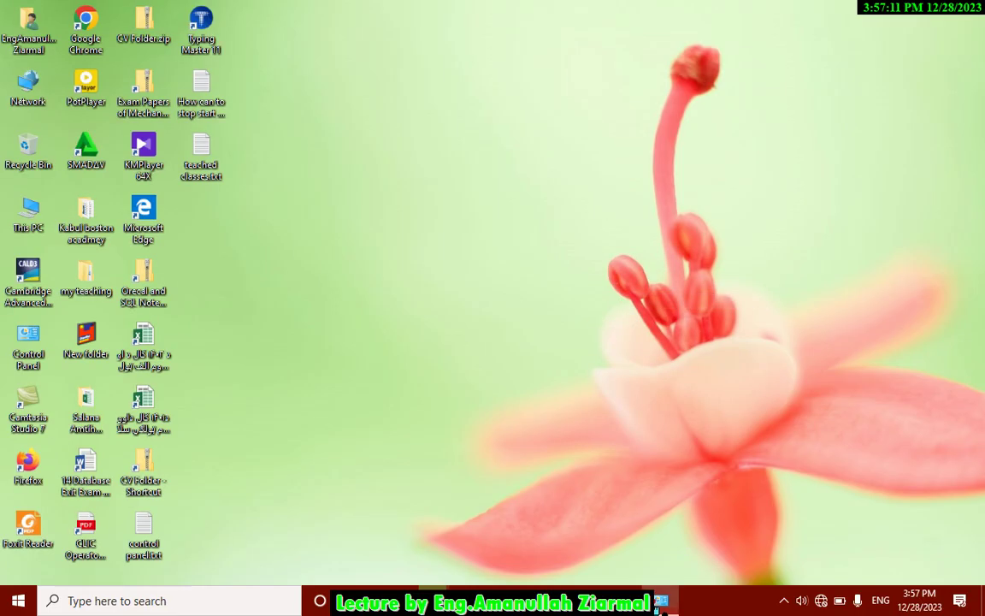
Restore the unresponsive Control Panel window and force Windows Explorer to close it.
left_click(660, 601)
left_click(966, 13)
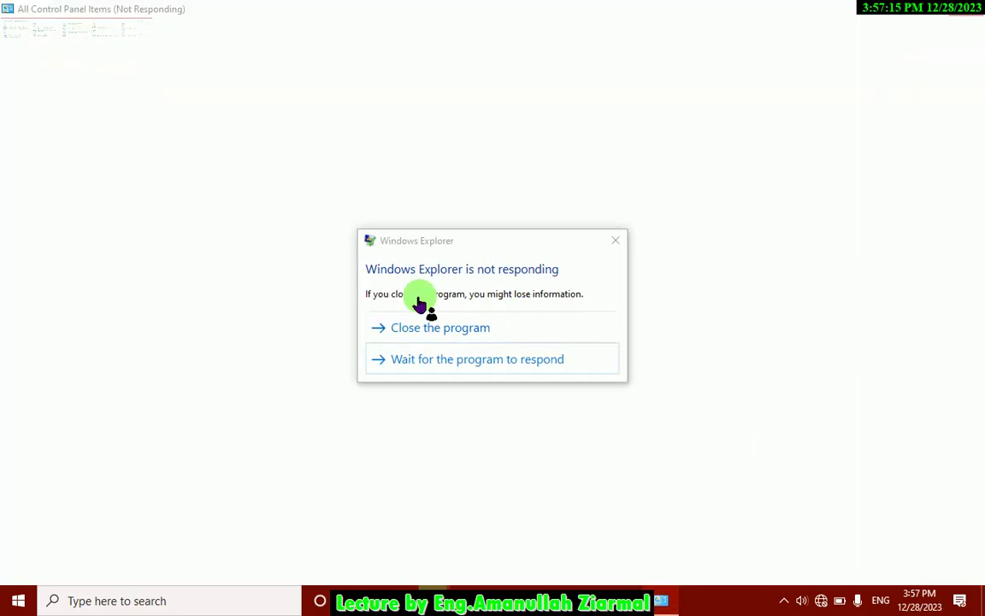
left_click(406, 327)
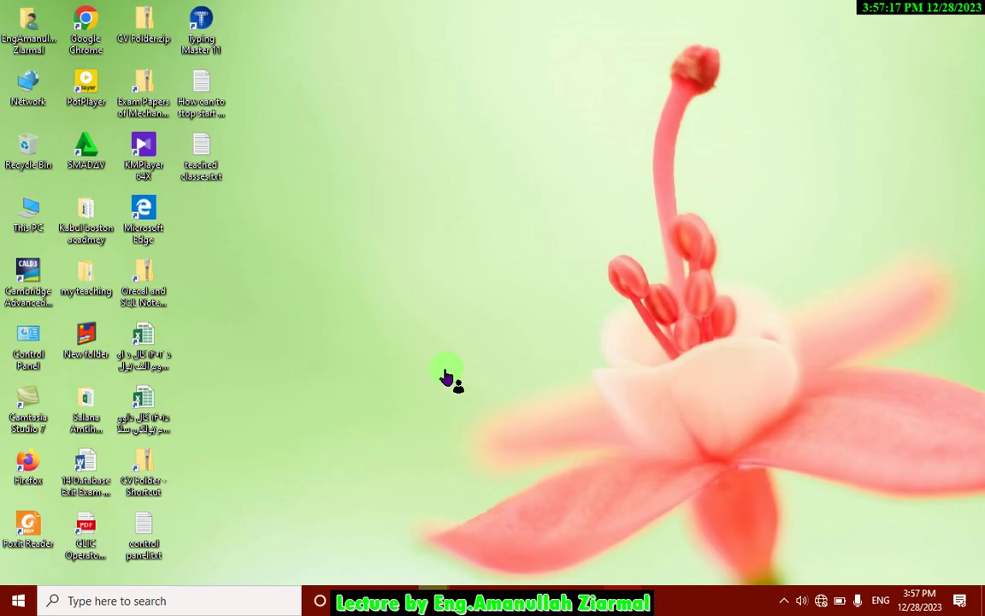
Refresh the desktop and close the remaining background window.
right_click(563, 365)
left_click(601, 407)
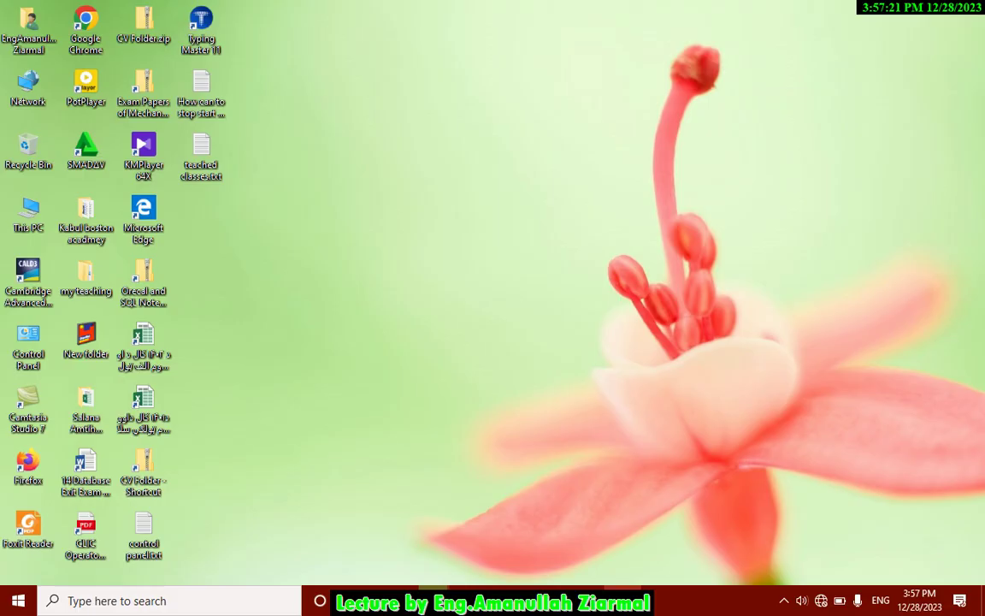
right_click(622, 600)
left_click(564, 575)
Refresh the desktop several times in a row.
right_click(607, 320)
left_click(650, 368)
right_click(496, 332)
left_click(534, 378)
right_click(457, 296)
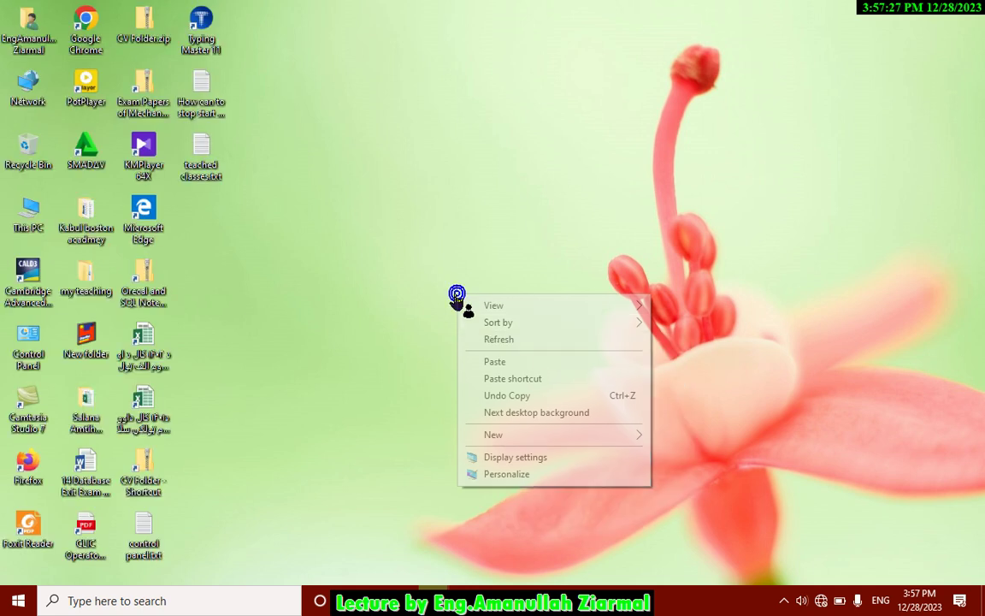
left_click(496, 340)
right_click(501, 343)
left_click(554, 387)
right_click(553, 388)
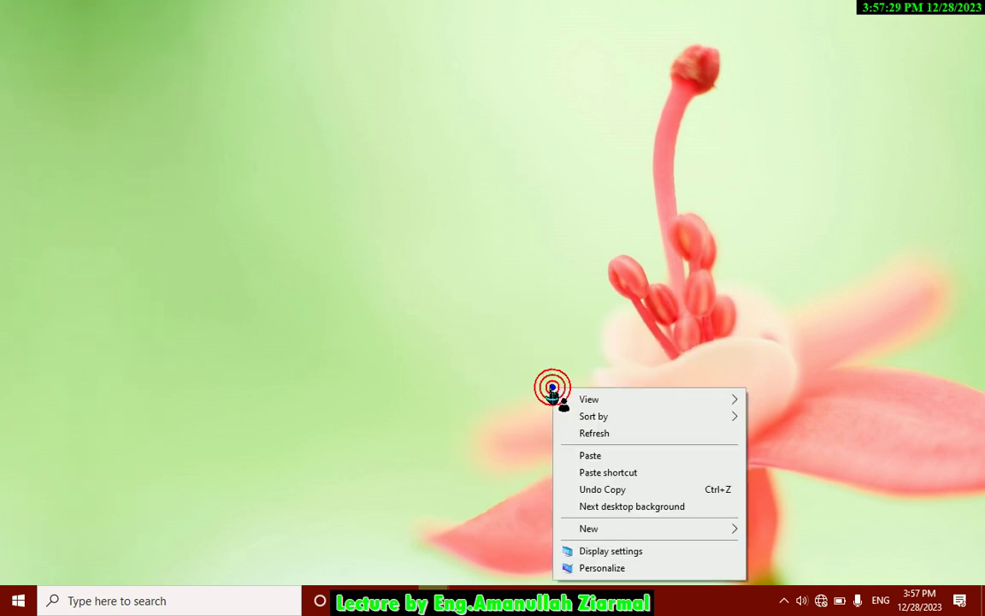
left_click(601, 432)
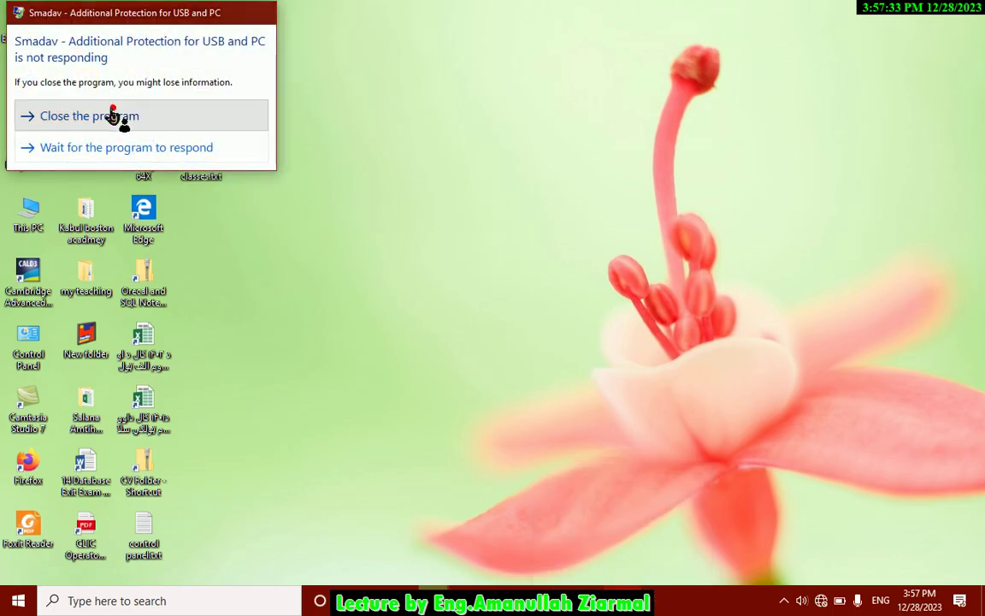
Force the unresponsive Smadav program to close, and briefly open and close the text file about stopping Windows 7 startup apps.
left_click(112, 116)
left_click(214, 98)
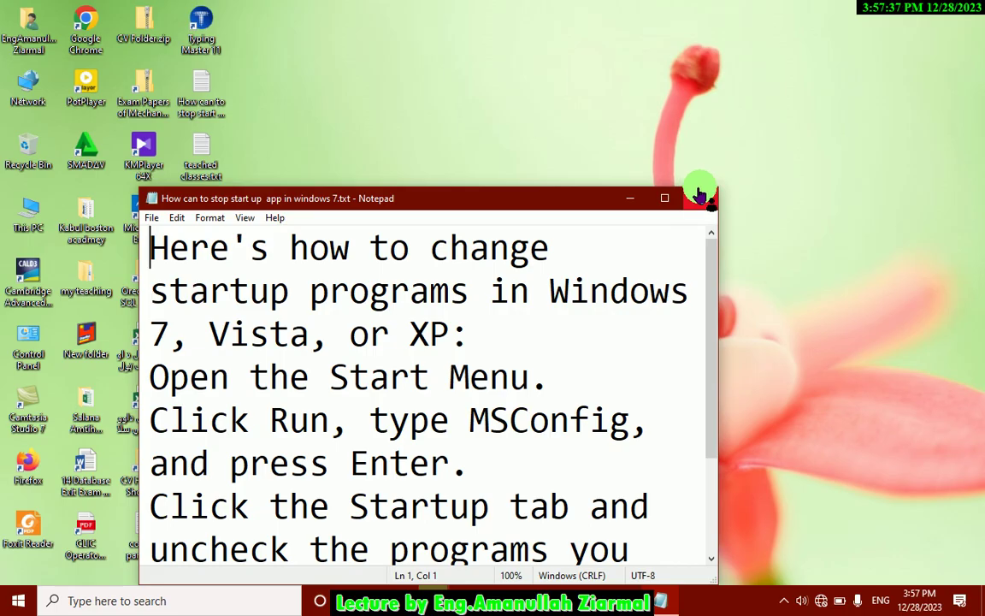
left_click(702, 197)
Open teached classes.txt from the desktop, highlight the System and programs and feature entries in its list, and minimize it.
double_click(203, 174)
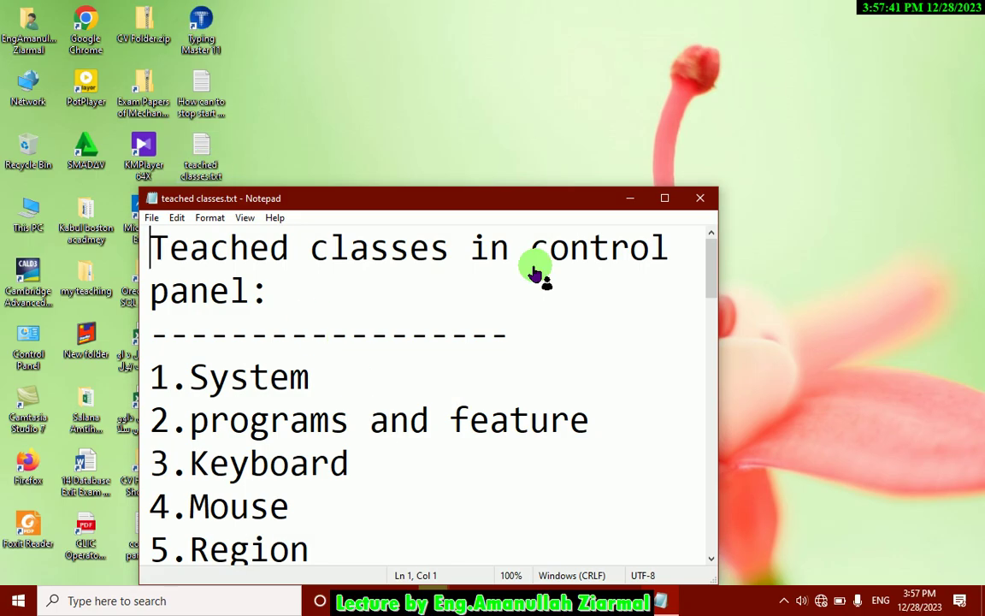
left_click_drag(498, 198, 619, 36)
left_click_drag(425, 224, 312, 216)
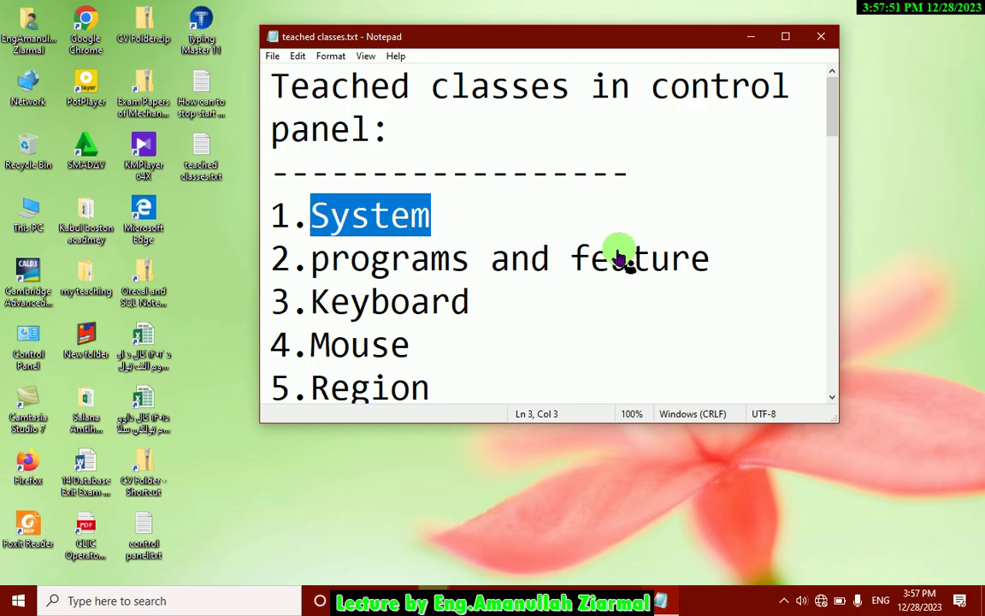
left_click_drag(709, 261, 359, 272)
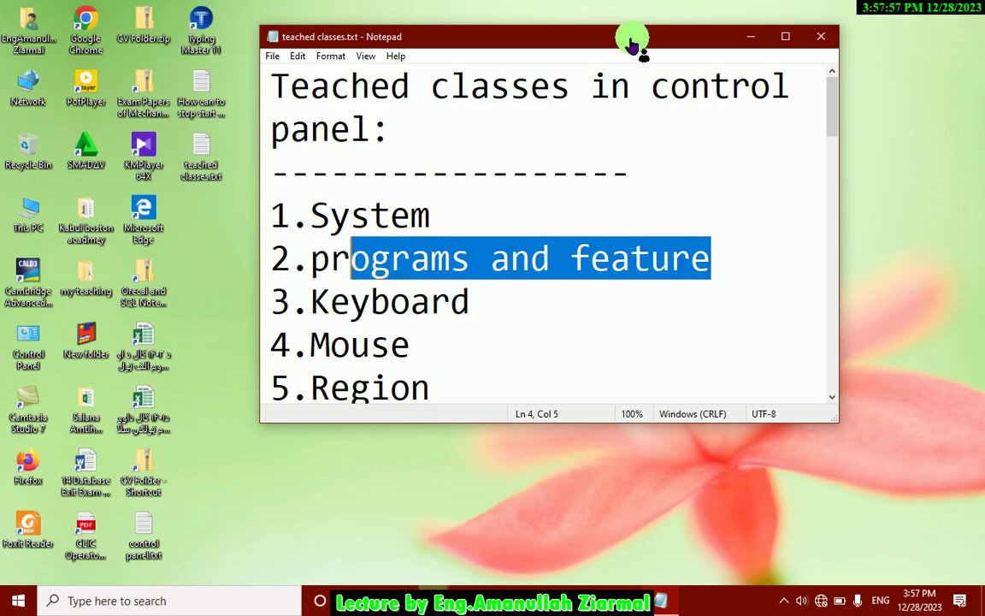
left_click(752, 36)
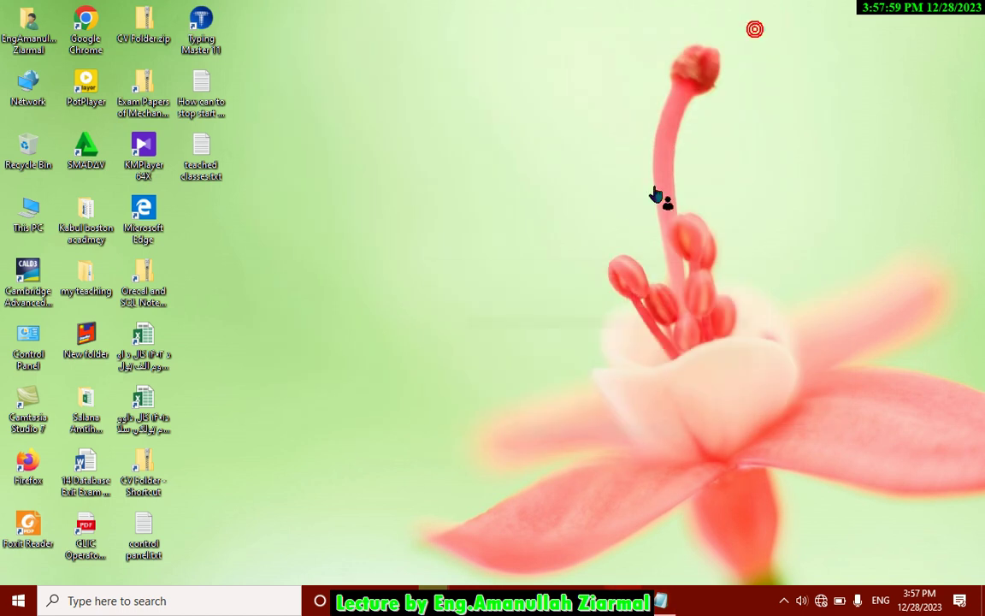
Search Windows for Control Panel, open it, and maximize its window.
left_click(117, 600)
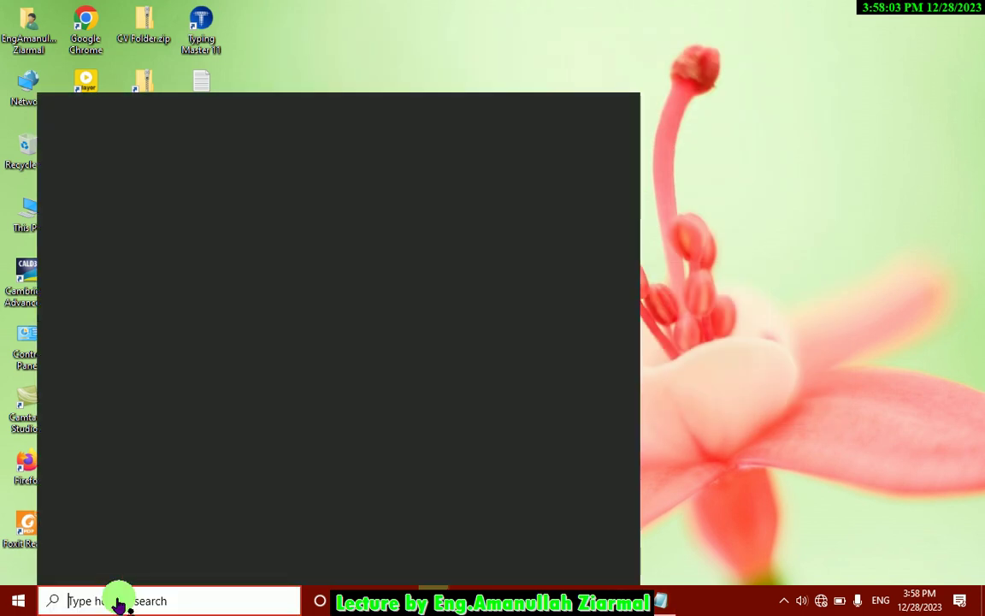
type("conto")
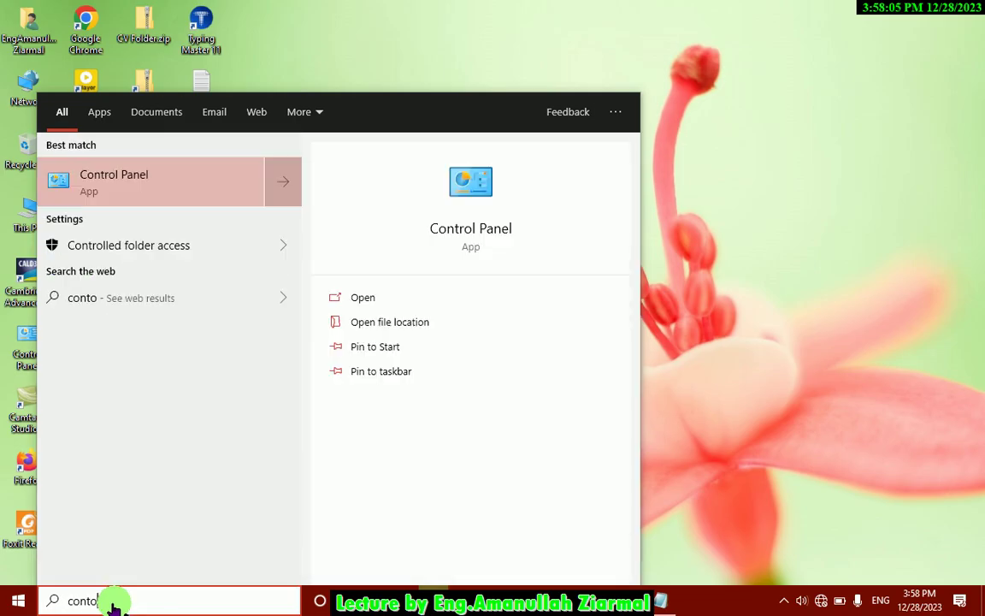
key("Return")
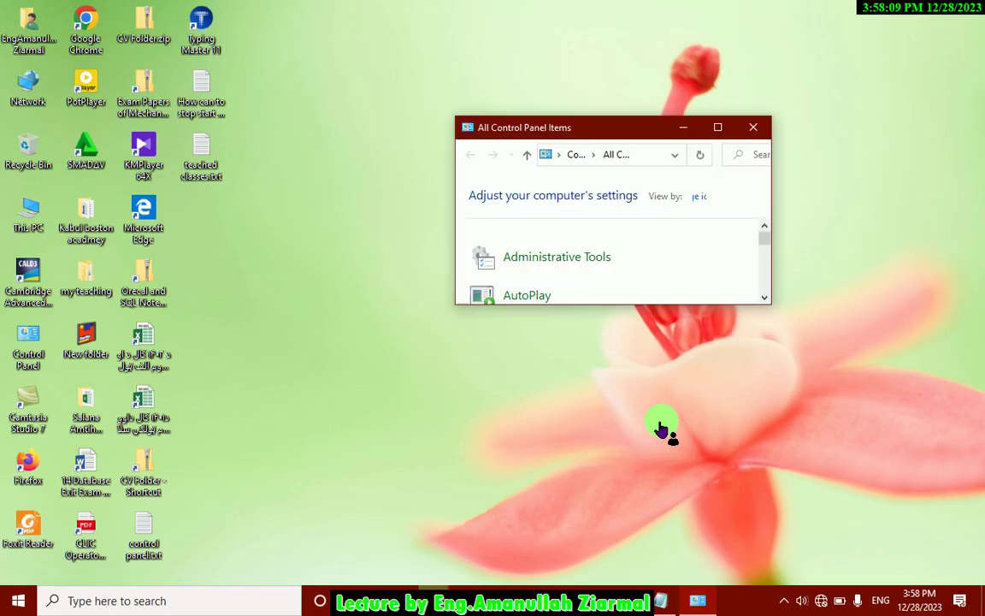
left_click(718, 128)
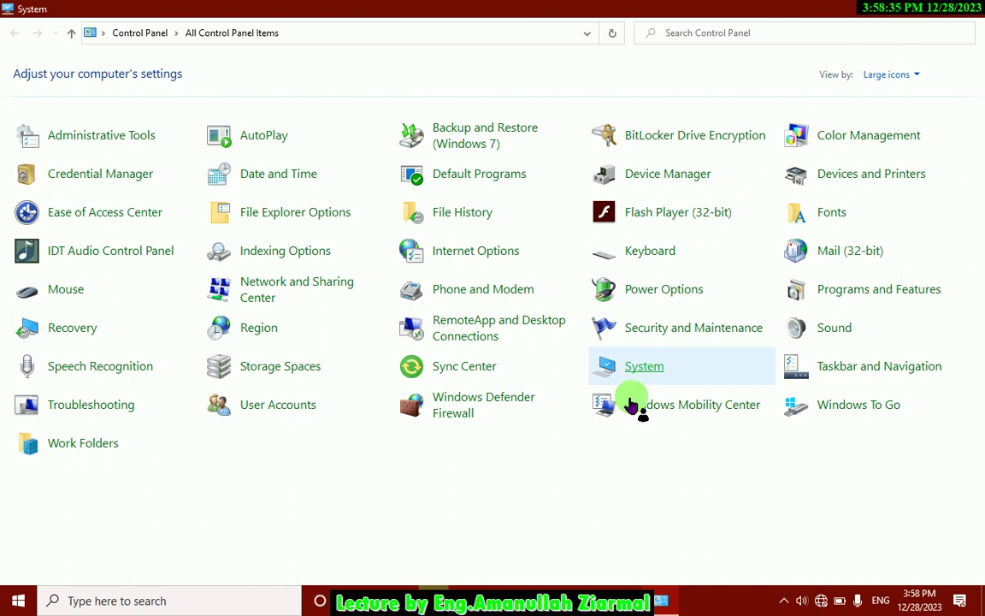
Show the desktop briefly and restore the Control Panel window to examine the System page.
key("super+d")
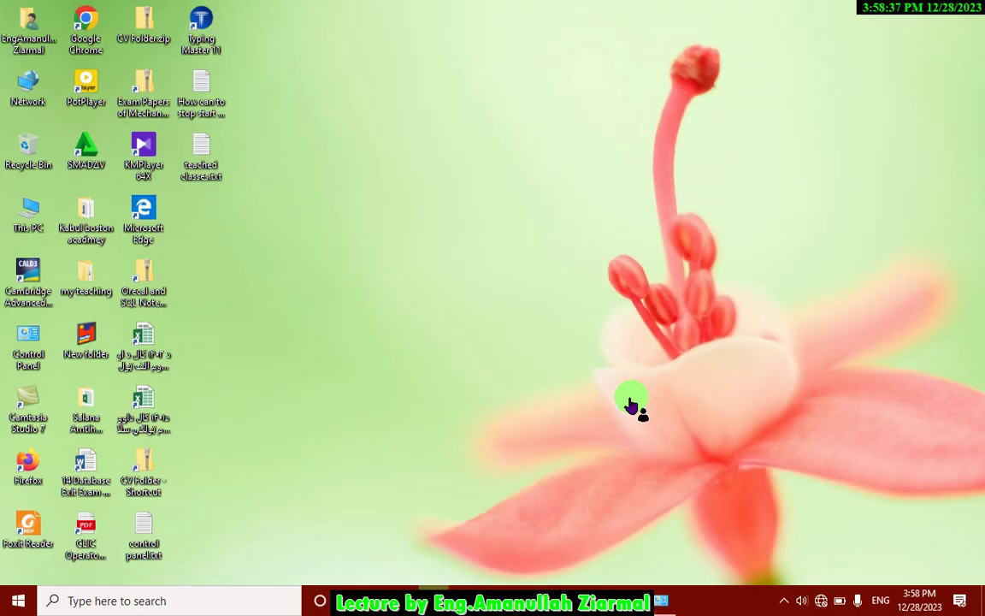
left_click(662, 600)
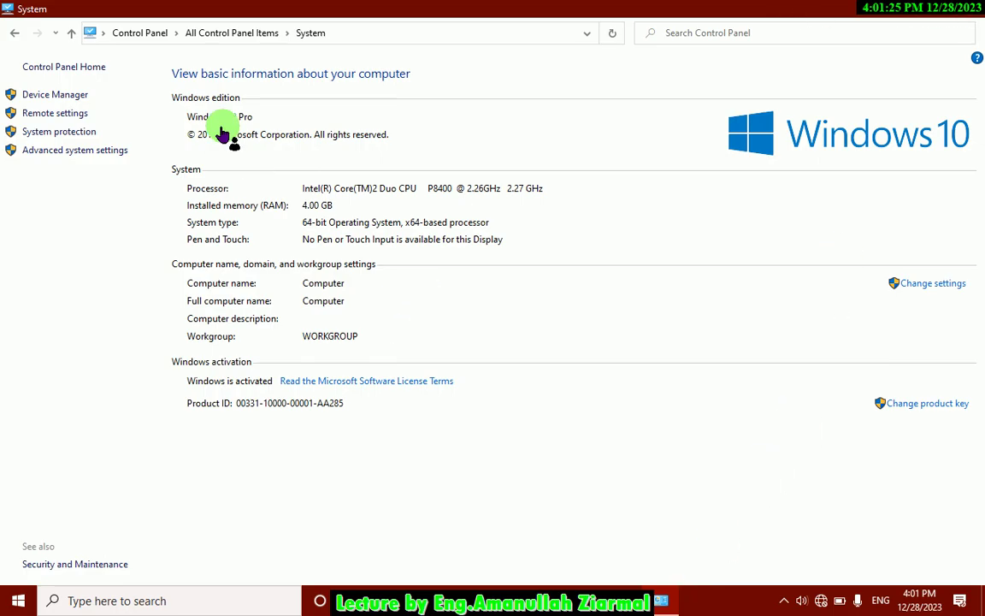
Return to the main Control Panel page, view its items as Large icons, and open Programs and Features.
left_click(141, 33)
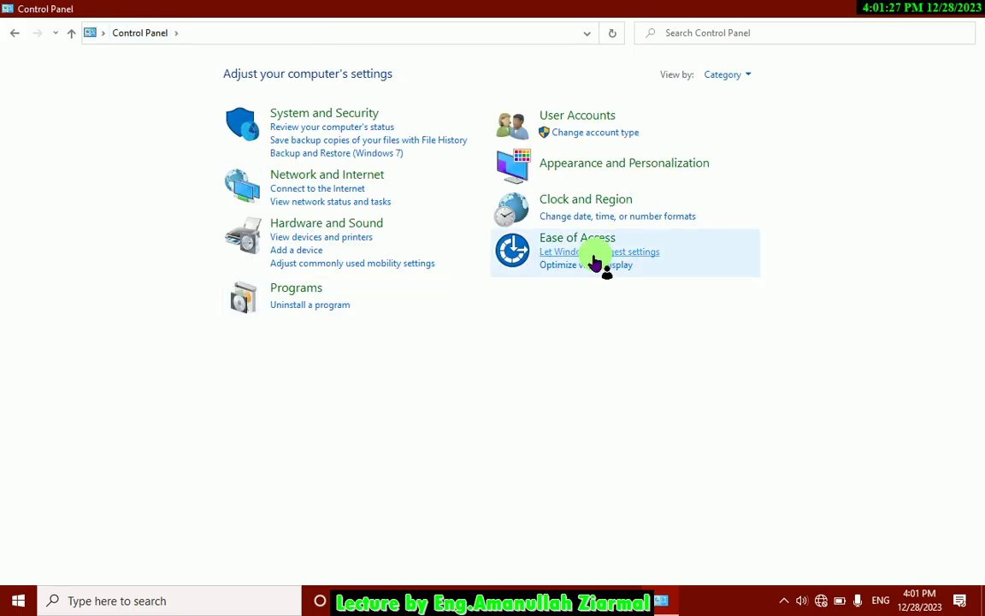
left_click(722, 75)
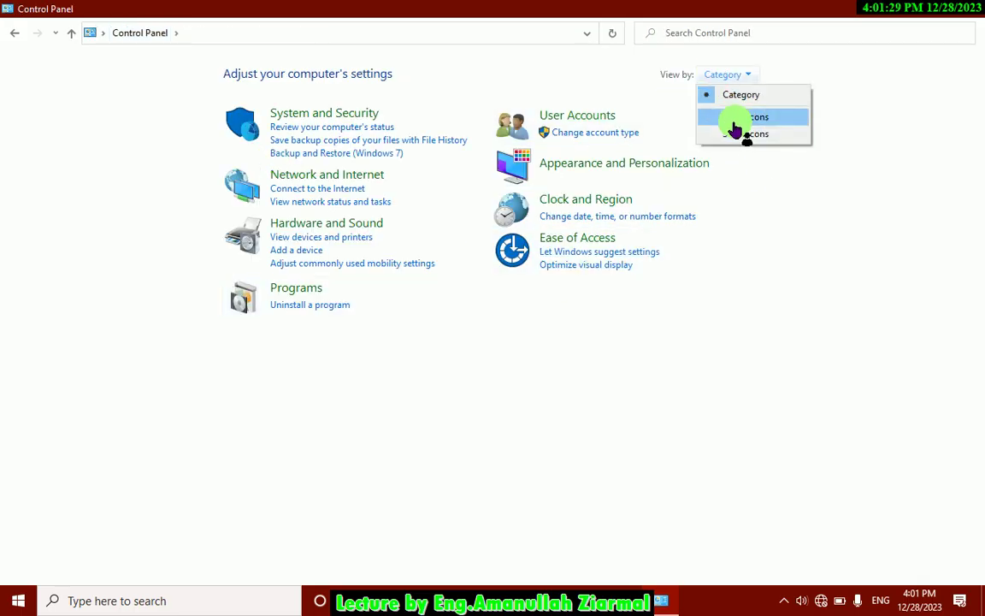
left_click(735, 120)
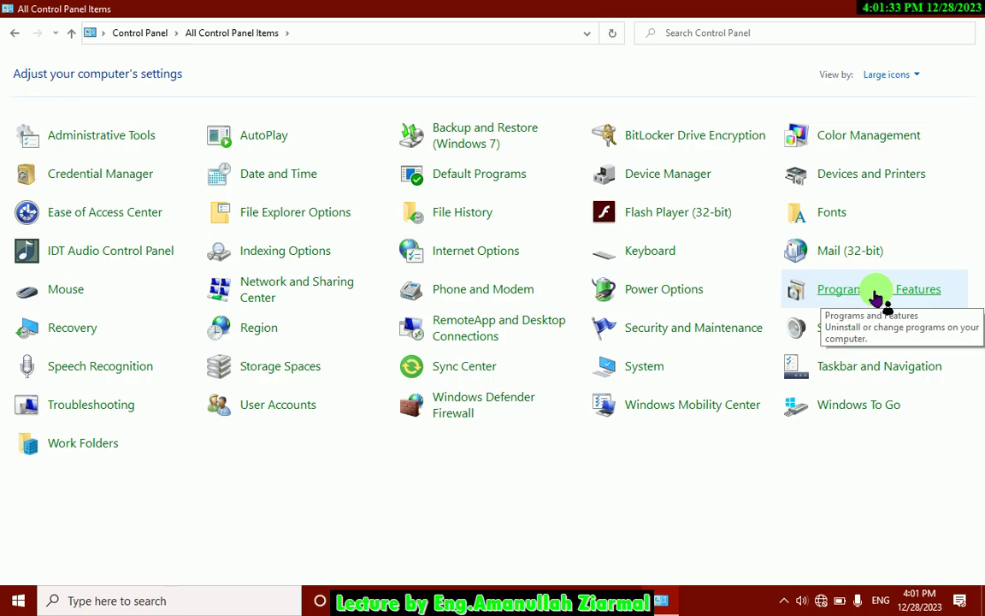
left_click(875, 292)
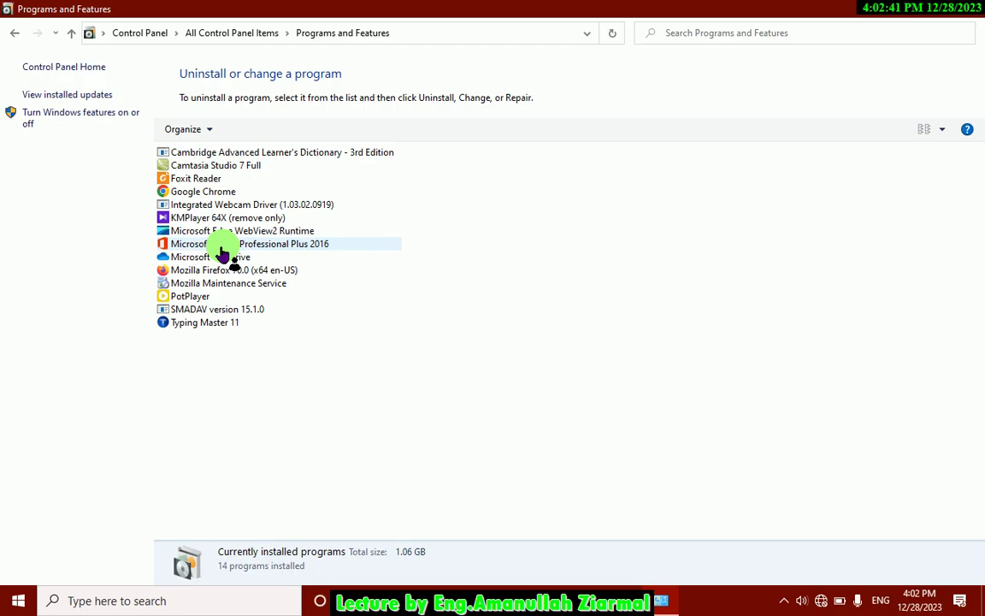
Switch the installed programs list to the Details view, and pause the Camtasia recording.
left_click(943, 130)
left_click(945, 130)
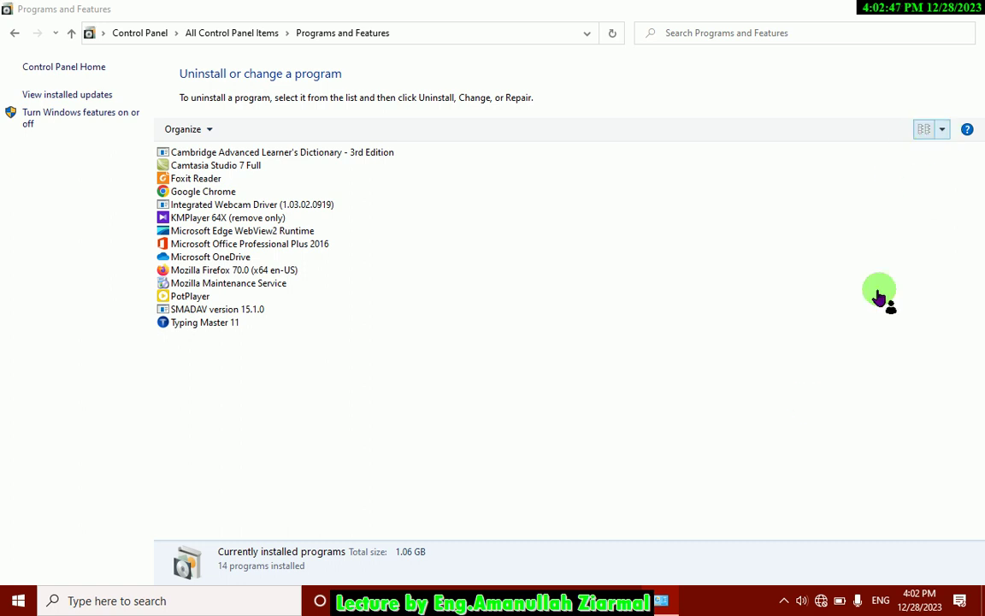
mouse_move(665, 593)
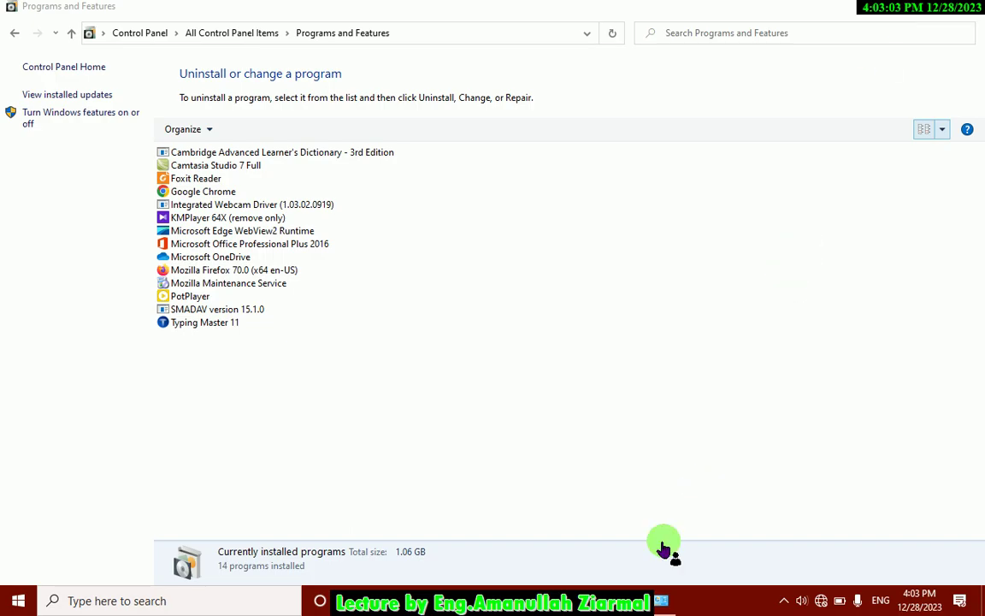
left_click(584, 602)
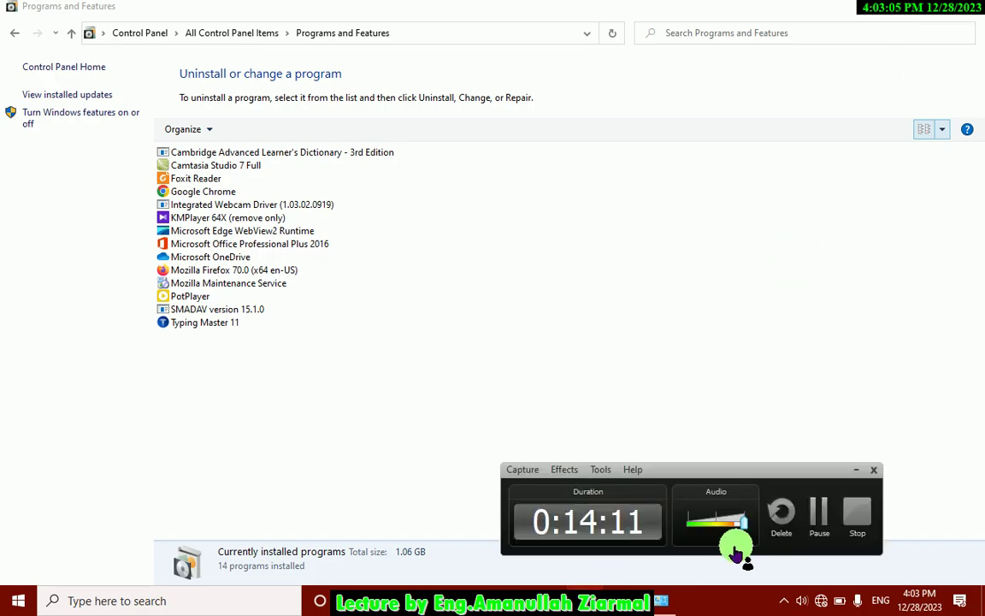
left_click(819, 511)
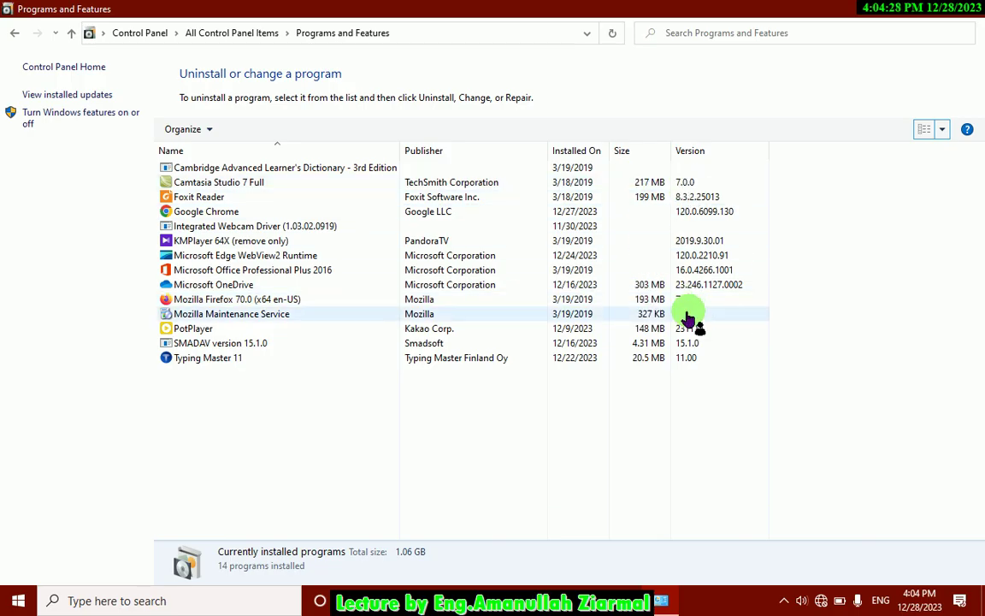
Compare the uninstall, change and repair options offered for Cambridge Advanced Learner's Dictionary and Camtasia Studio 7 Full.
left_click(213, 170)
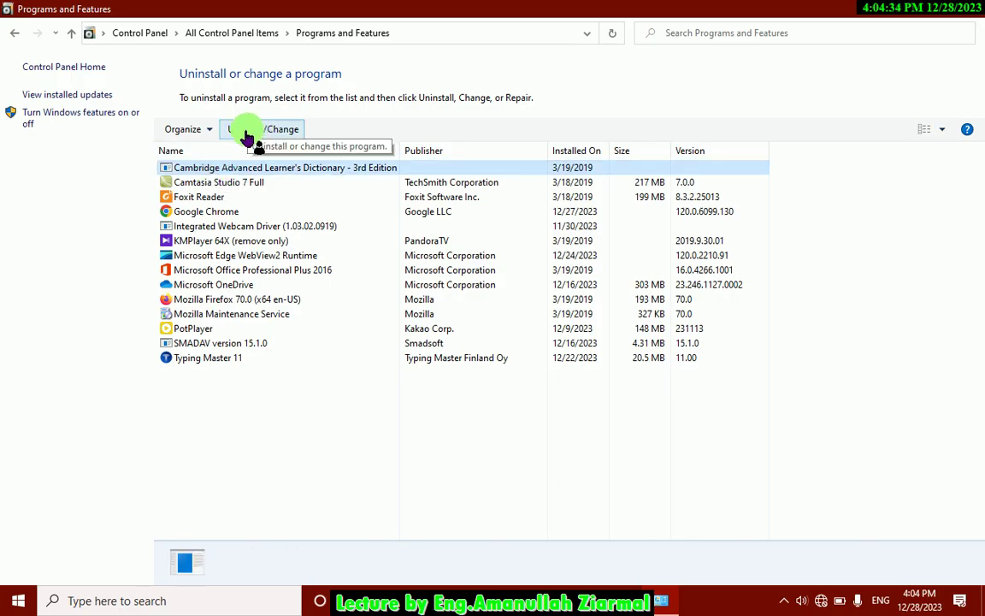
left_click(352, 112)
left_click(114, 202)
left_click(224, 190)
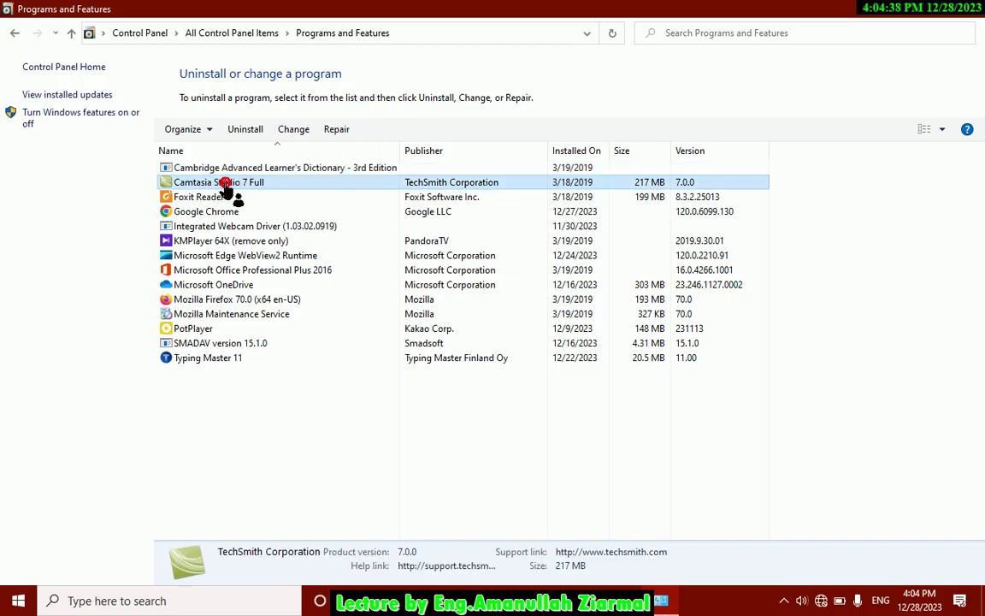
left_click(245, 169)
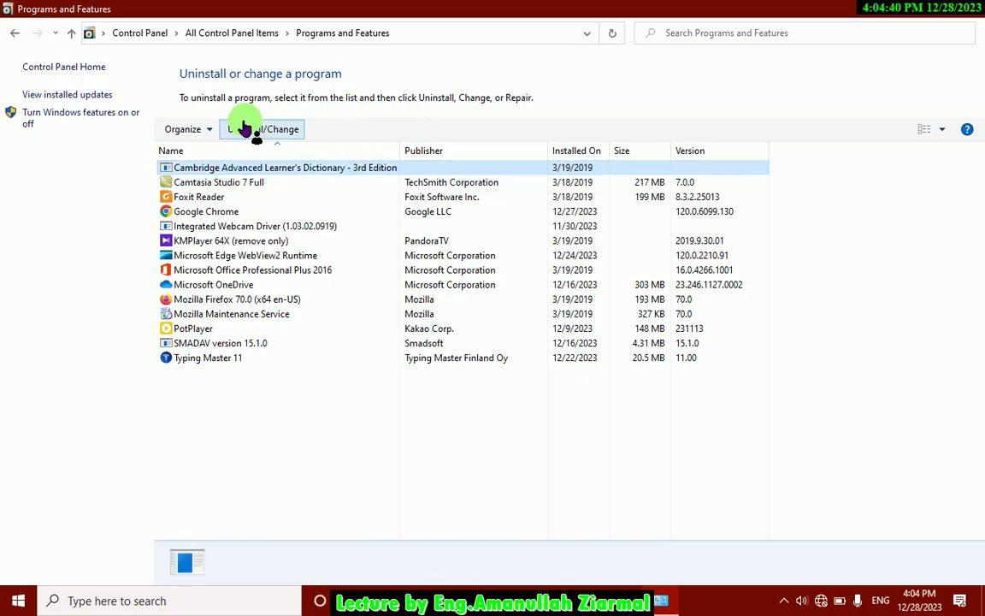
left_click(246, 183)
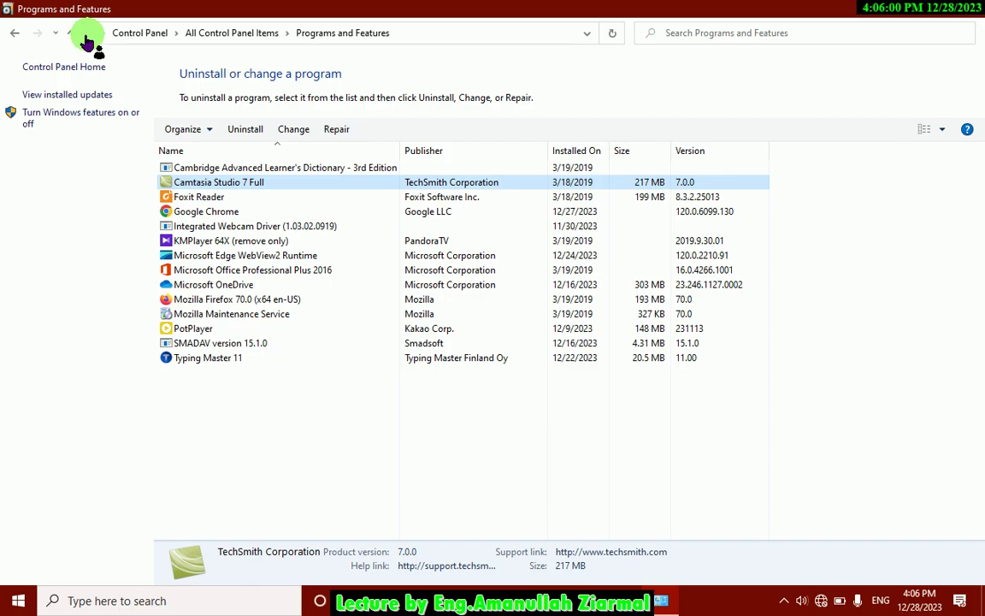
Bring up the Camtasia recorder controls.
left_click(588, 592)
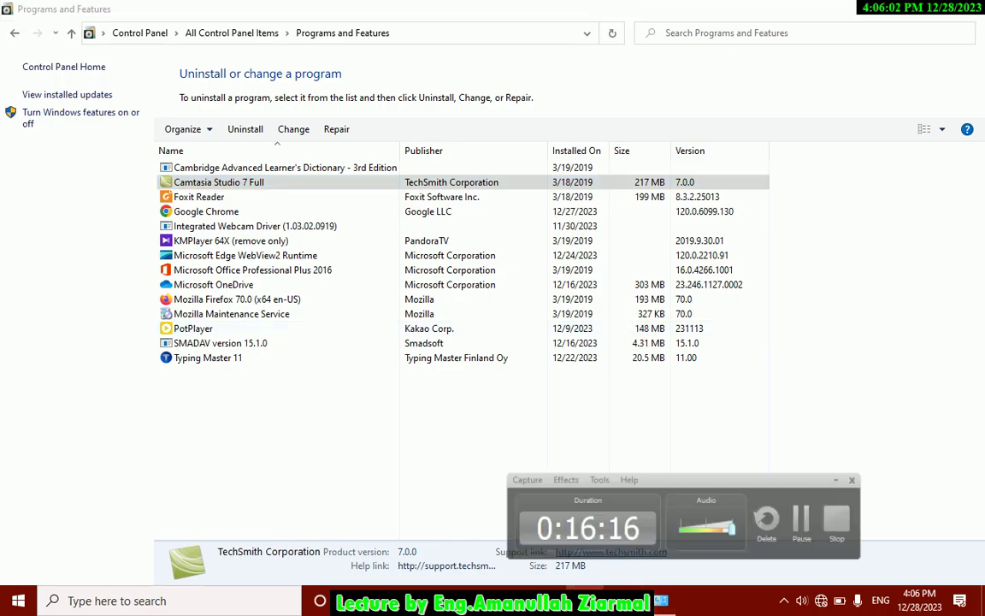